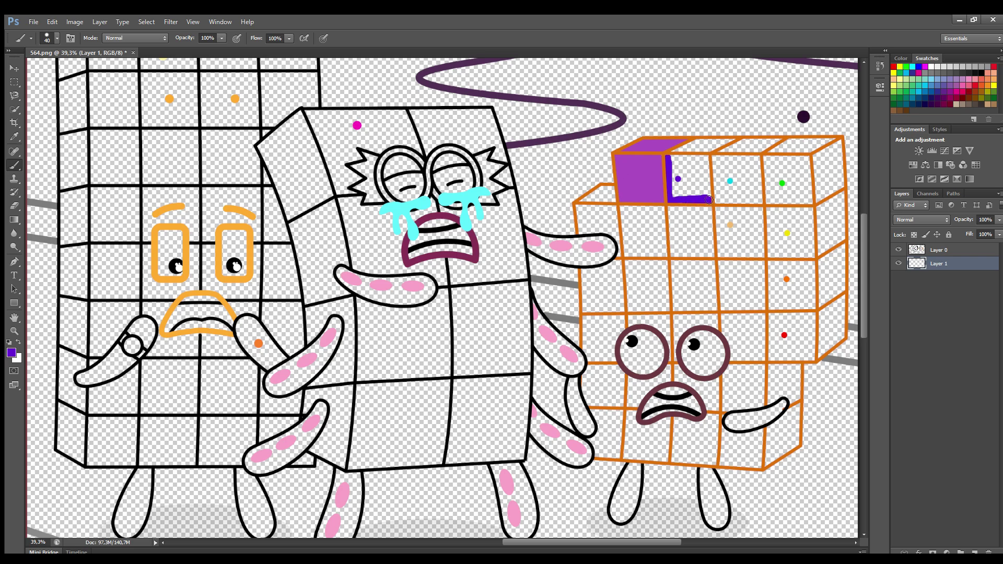
Fill the second block of the right character's top row with indigo and the third block with cyan, including their top faces.
mouse_move(709, 200)
mouse_down()
mouse_move(707, 163)
mouse_move(705, 174)
mouse_move(678, 154)
mouse_move(681, 196)
mouse_move(703, 164)
mouse_move(685, 183)
mouse_up()
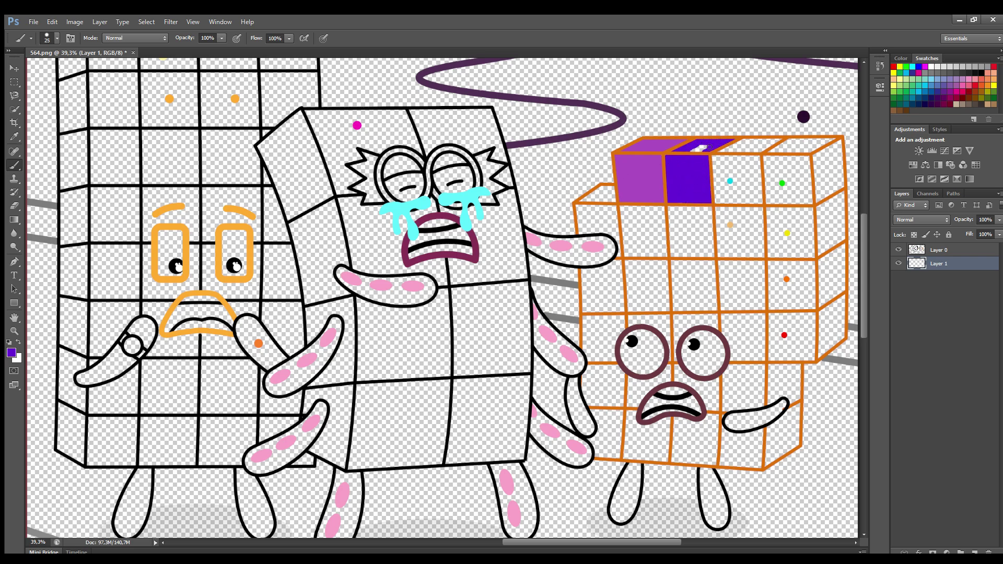
alt+click(729, 180)
drag(718, 182, 762, 202)
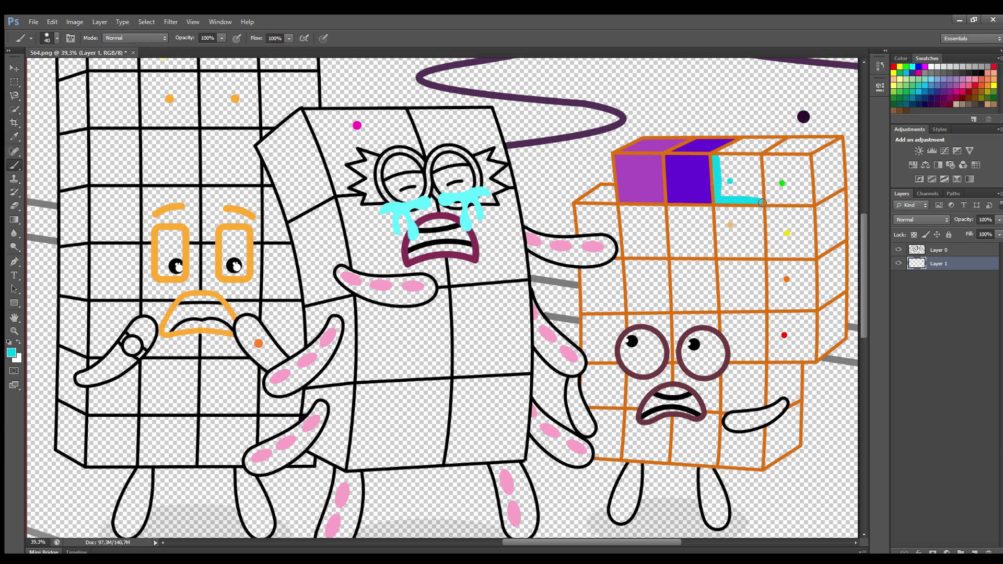
key(])
mouse_move(742, 141)
mouse_down()
mouse_move(718, 154)
mouse_move(724, 193)
mouse_up()
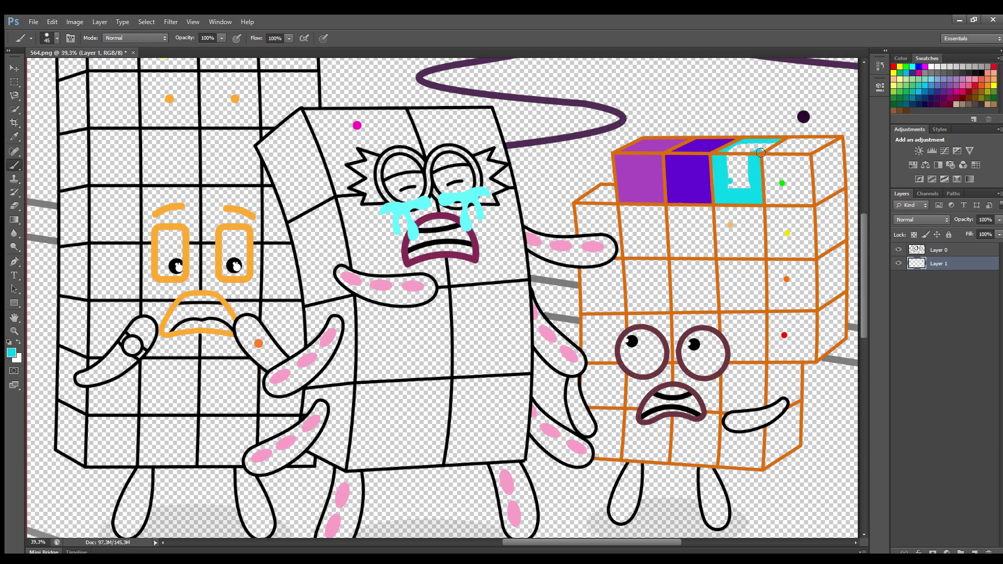
mouse_move(761, 153)
mouse_down()
mouse_move(730, 162)
mouse_move(736, 186)
mouse_up()
Paint the right character's top corner block green and the block beneath it yellow, with darker shades on their side faces.
alt+click(782, 183)
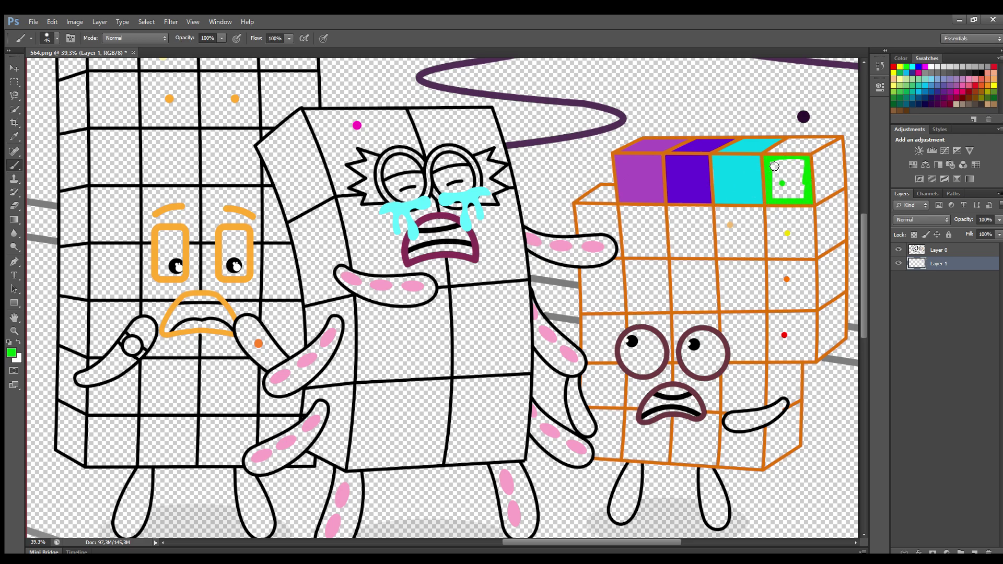
mouse_move(774, 166)
mouse_down()
mouse_move(802, 196)
mouse_move(793, 178)
mouse_up()
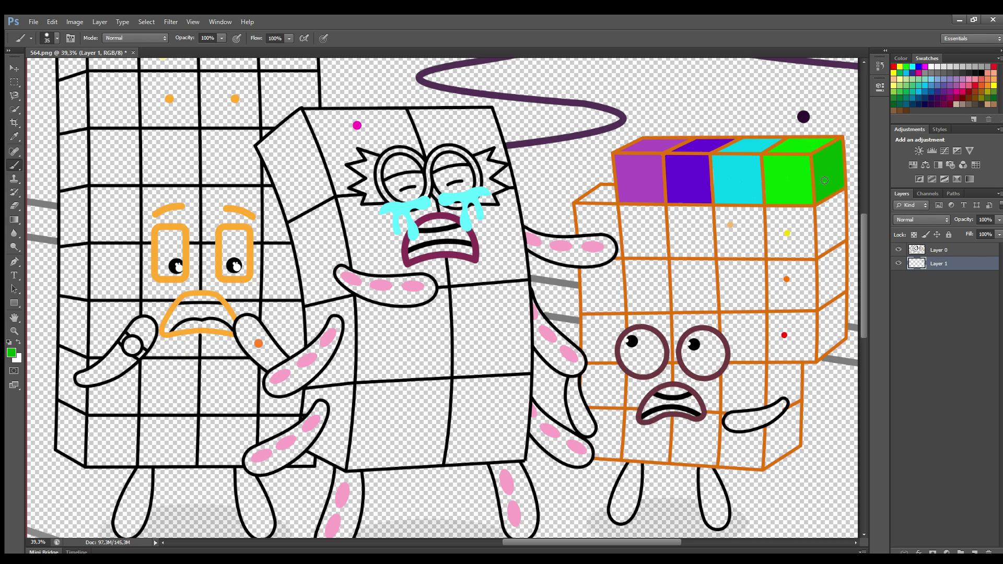
alt+click(787, 233)
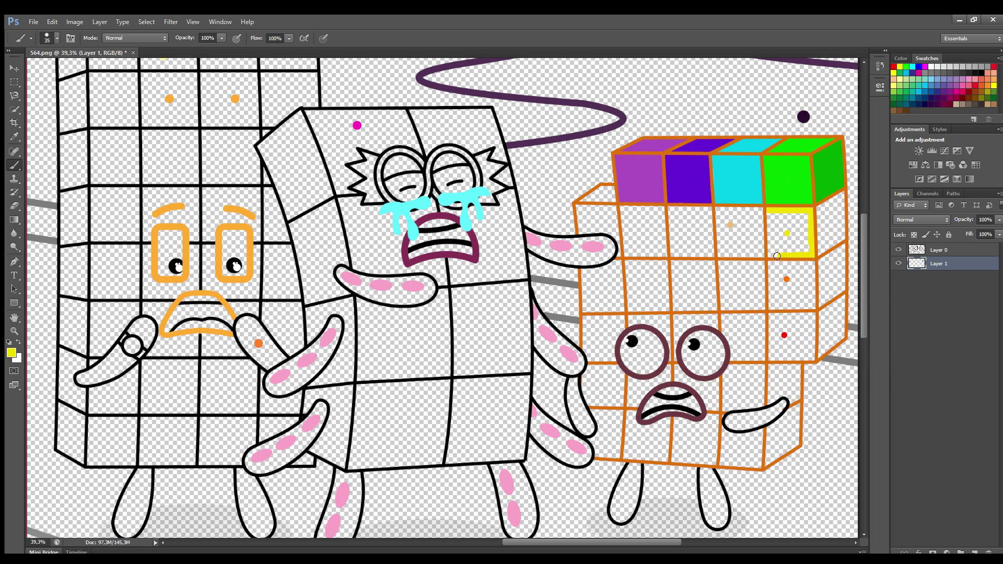
mouse_move(793, 220)
mouse_down()
mouse_move(842, 221)
mouse_move(822, 250)
mouse_move(820, 224)
mouse_move(834, 202)
mouse_move(825, 230)
mouse_up()
Fill the block below the yellow one with orange and its side face with a darker orange.
alt+click(796, 260)
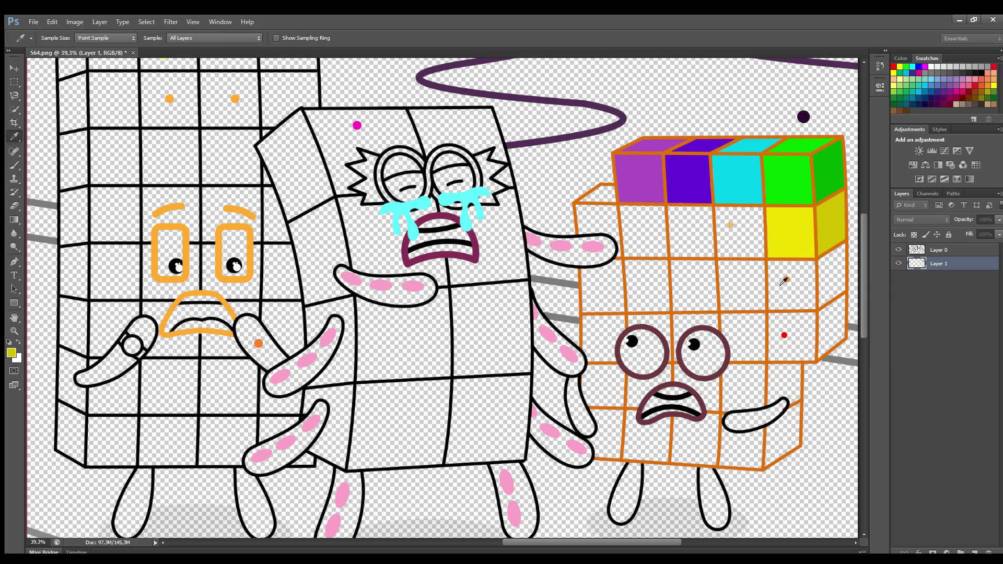
drag(771, 264, 797, 263)
mouse_move(771, 304)
mouse_down()
mouse_move(796, 272)
mouse_move(794, 300)
mouse_move(799, 293)
mouse_up()
key(bracketright)
key(bracketleft)
mouse_move(843, 244)
mouse_down()
mouse_move(842, 278)
mouse_move(833, 250)
mouse_move(833, 292)
mouse_up()
Fill the block below the orange one with red and its side face with a darker red.
alt+click(783, 334)
mouse_move(769, 316)
mouse_down()
mouse_move(812, 316)
mouse_move(813, 359)
mouse_move(772, 359)
mouse_move(771, 319)
mouse_move(777, 353)
mouse_move(794, 337)
mouse_up()
key(bracketright)
key(bracketright)
key(bracketleft)
drag(841, 297, 842, 334)
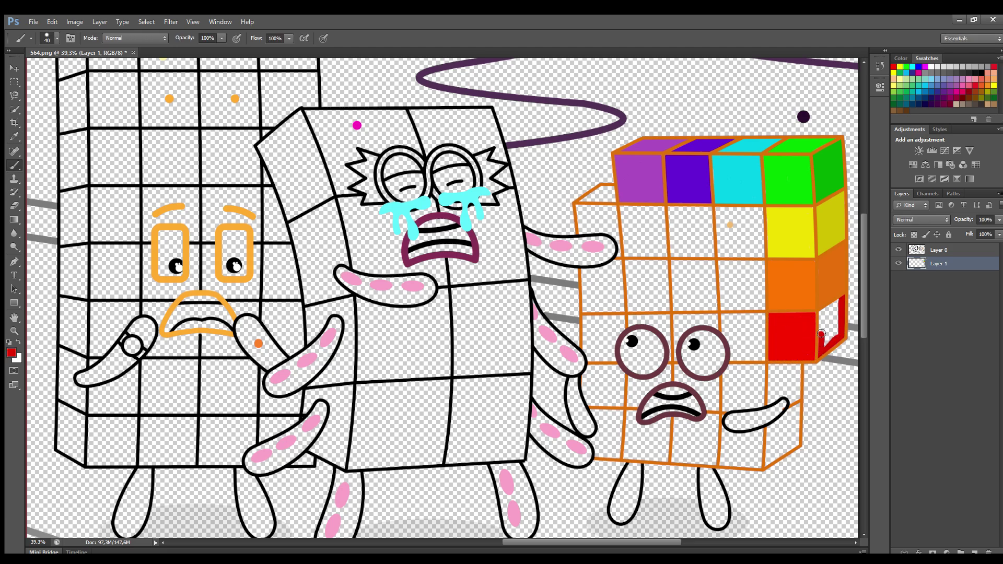
Fill the right character's remaining front blocks and small top face with light tan, and its lower side faces with darker tan.
alt+click(601, 192)
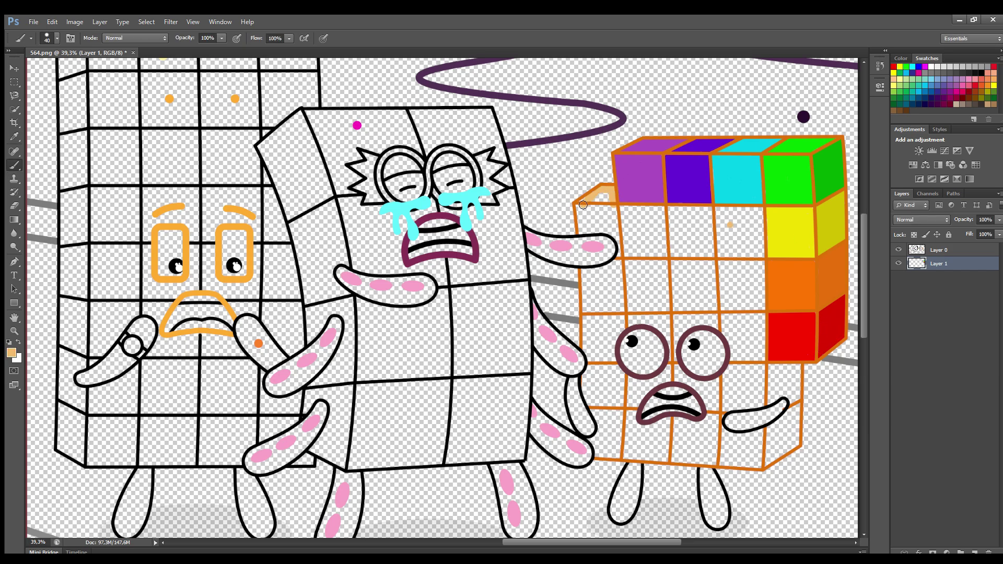
key(bracketright)
mouse_move(581, 232)
mouse_down()
mouse_move(621, 250)
mouse_move(585, 278)
mouse_move(602, 280)
mouse_move(588, 326)
mouse_move(588, 316)
mouse_move(597, 455)
mouse_move(758, 465)
mouse_move(751, 437)
mouse_move(724, 413)
mouse_move(763, 405)
mouse_move(760, 215)
mouse_move(641, 215)
mouse_move(600, 201)
mouse_move(588, 228)
mouse_move(752, 226)
mouse_move(722, 258)
mouse_move(635, 254)
mouse_move(674, 234)
mouse_move(748, 240)
mouse_move(646, 247)
mouse_move(713, 242)
mouse_move(747, 268)
mouse_move(755, 400)
mouse_move(719, 437)
mouse_move(757, 461)
mouse_move(650, 453)
mouse_move(610, 438)
mouse_move(599, 369)
mouse_move(596, 292)
mouse_move(644, 265)
mouse_move(730, 265)
mouse_move(617, 281)
mouse_move(604, 298)
mouse_move(604, 375)
mouse_move(634, 441)
mouse_move(713, 443)
mouse_move(636, 427)
mouse_move(665, 380)
mouse_move(708, 400)
mouse_move(735, 342)
mouse_move(709, 325)
mouse_move(691, 328)
mouse_move(673, 352)
mouse_up()
key(bracketright)
key(bracketright)
key(bracketright)
key(bracketleft)
key(bracketleft)
mouse_move(642, 385)
mouse_down()
mouse_move(627, 325)
mouse_move(660, 325)
mouse_move(635, 399)
mouse_up()
key(bracketright)
mouse_move(723, 389)
mouse_down()
mouse_move(741, 374)
mouse_move(741, 280)
mouse_move(641, 284)
mouse_move(614, 326)
mouse_move(712, 321)
mouse_move(667, 329)
mouse_move(688, 292)
mouse_up()
key(bracketright)
key(bracketleft)
key(bracketleft)
alt+click(379, 463)
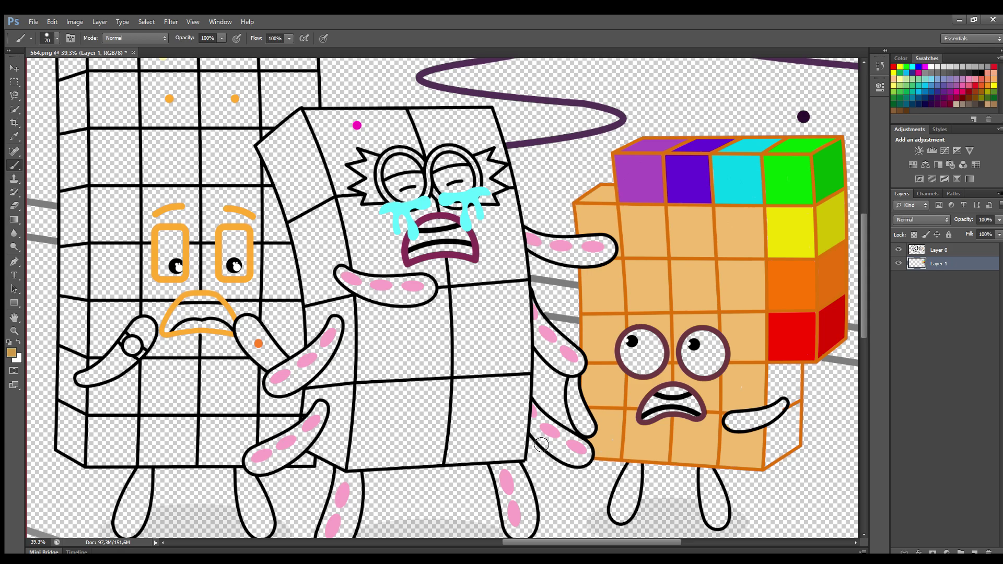
mouse_move(799, 365)
mouse_down()
mouse_move(797, 443)
mouse_move(768, 463)
mouse_move(773, 431)
mouse_move(794, 404)
mouse_move(771, 402)
mouse_move(772, 370)
mouse_move(791, 386)
mouse_up()
Sample the dark brown of the right character's mouth outline and fill both arms and both legs with it.
key(i)
click(670, 416)
key(b)
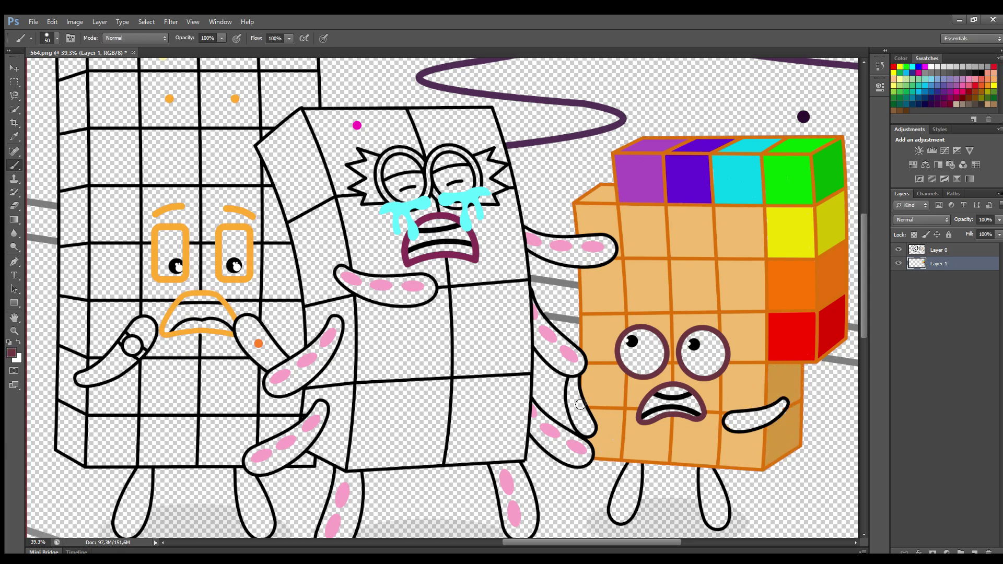
mouse_move(578, 394)
mouse_down()
mouse_move(591, 429)
mouse_move(575, 406)
mouse_up()
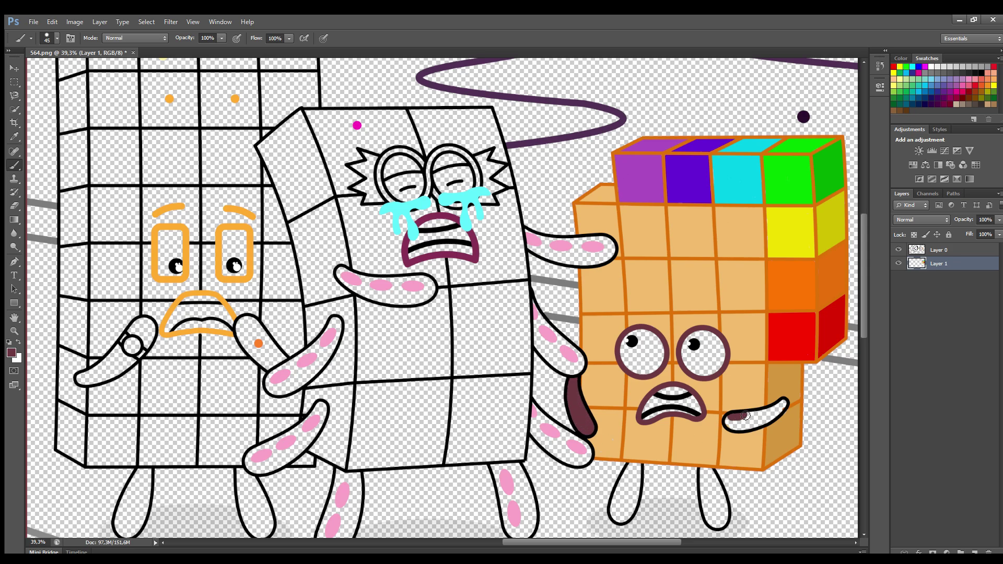
mouse_move(745, 416)
mouse_down()
mouse_move(775, 416)
mouse_move(738, 427)
mouse_up()
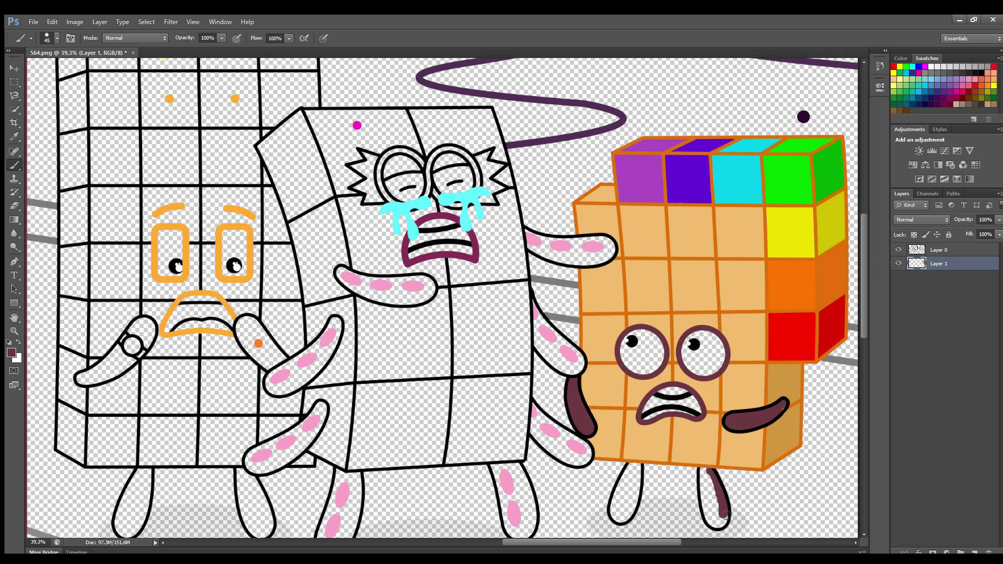
drag(725, 514, 703, 473)
mouse_move(638, 466)
mouse_down()
mouse_move(626, 517)
mouse_move(624, 467)
mouse_move(611, 479)
mouse_up()
Paint the right character's eyes and teeth white and the inside of its mouth black.
mouse_move(643, 334)
mouse_down()
mouse_move(647, 372)
mouse_move(643, 338)
mouse_up()
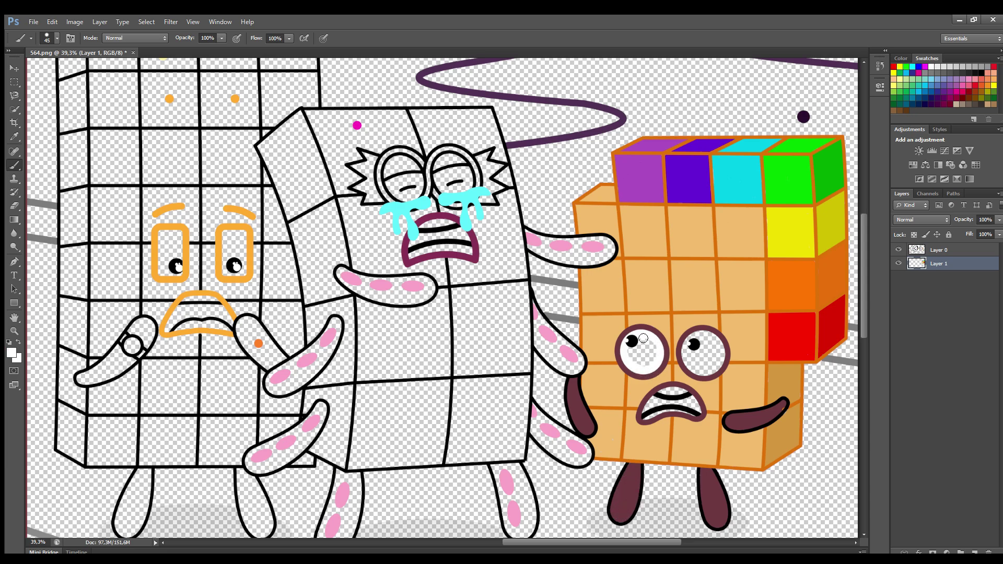
drag(721, 361, 692, 348)
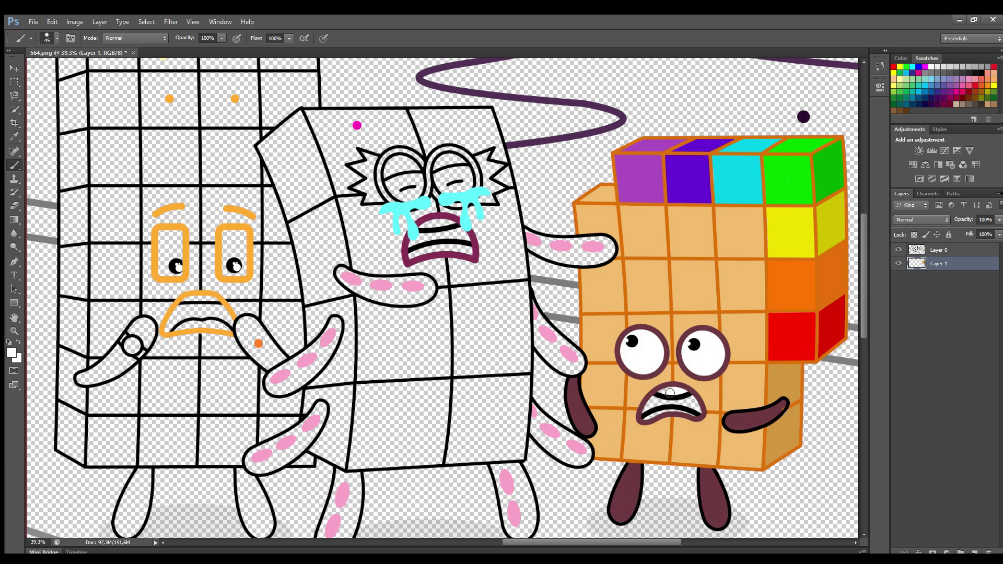
drag(650, 405, 699, 411)
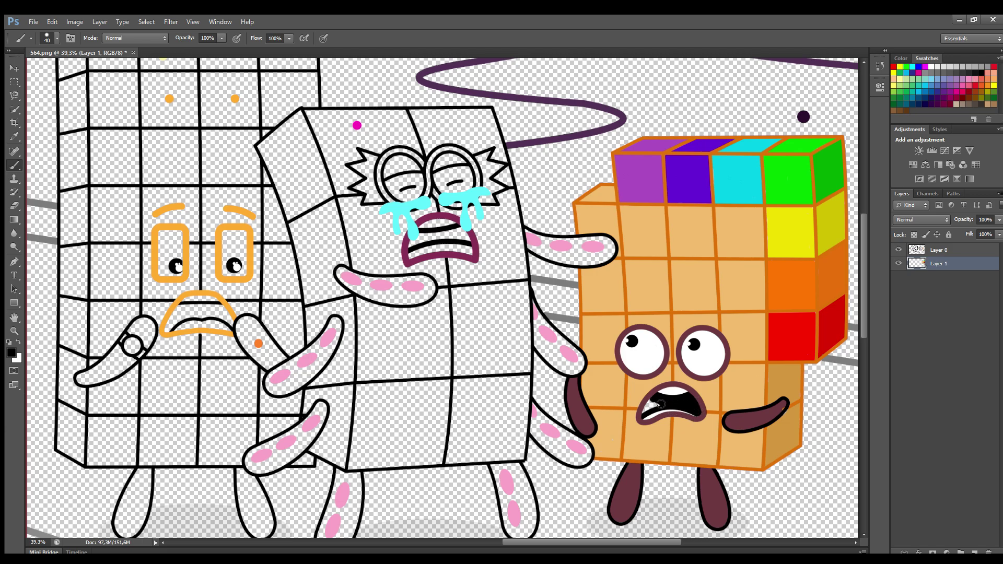
Sample the magenta dot and fill the middle character's whole front face, working around its eyes, mouth and front tentacle.
scroll(861, 229, down, 2)
alt+click(357, 96)
mouse_move(305, 84)
mouse_down()
mouse_move(492, 86)
mouse_move(522, 214)
mouse_move(522, 430)
mouse_move(351, 437)
mouse_move(364, 291)
mouse_up()
mouse_move(360, 240)
mouse_down()
mouse_move(315, 90)
mouse_move(336, 138)
mouse_move(326, 99)
mouse_move(486, 92)
mouse_move(329, 110)
mouse_move(433, 106)
mouse_up()
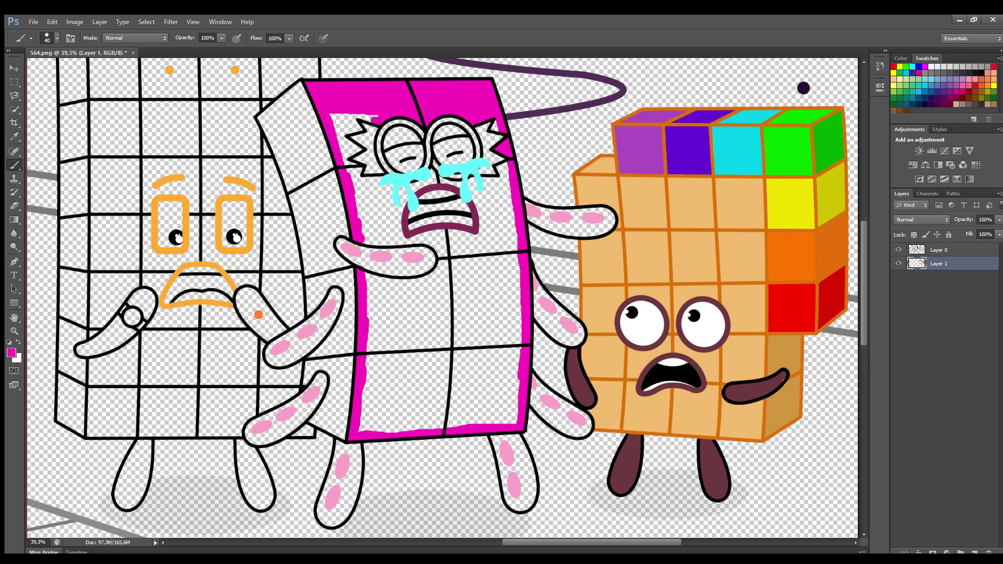
mouse_move(361, 168)
mouse_down()
mouse_move(421, 192)
mouse_move(430, 174)
mouse_up()
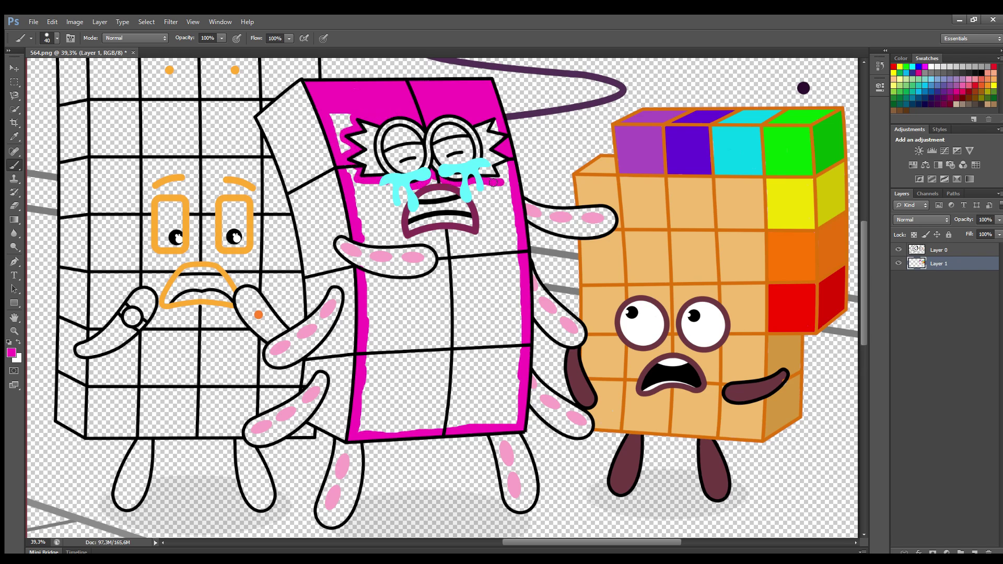
key(bracketright)
mouse_move(357, 189)
mouse_down()
mouse_move(368, 242)
mouse_move(445, 256)
mouse_move(439, 278)
mouse_move(401, 287)
mouse_move(370, 279)
mouse_move(361, 436)
mouse_move(513, 425)
mouse_move(516, 216)
mouse_move(469, 191)
mouse_move(480, 243)
mouse_move(430, 239)
mouse_move(400, 216)
mouse_move(393, 189)
mouse_move(399, 199)
mouse_move(372, 204)
mouse_up()
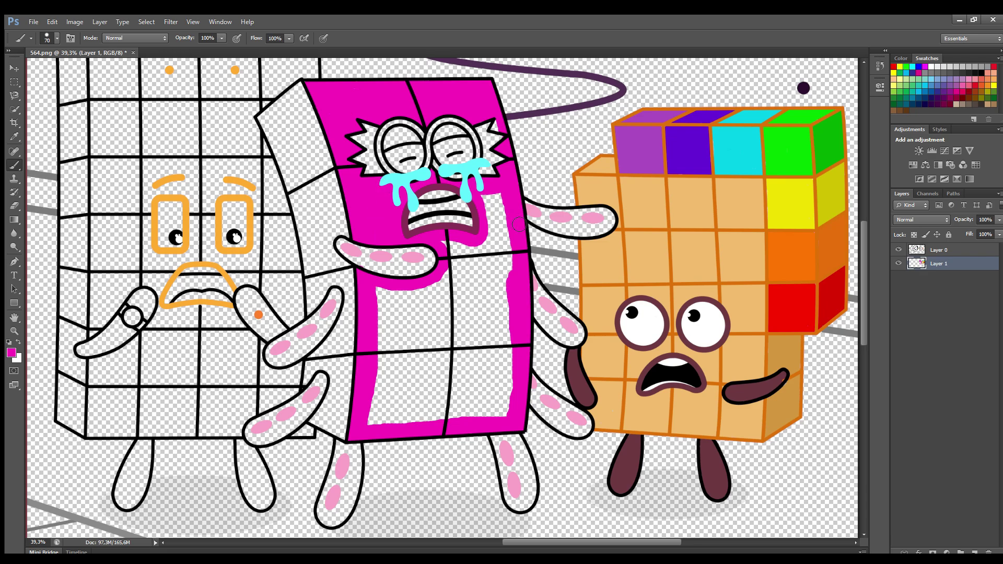
mouse_move(519, 223)
mouse_down()
mouse_move(499, 245)
mouse_move(506, 415)
mouse_move(387, 418)
mouse_move(382, 312)
mouse_move(389, 415)
mouse_move(496, 324)
mouse_move(442, 246)
mouse_move(408, 297)
mouse_move(454, 410)
mouse_move(483, 269)
mouse_move(478, 389)
mouse_move(445, 298)
mouse_move(408, 400)
mouse_move(459, 306)
mouse_move(418, 332)
mouse_move(451, 349)
mouse_move(426, 360)
mouse_move(423, 334)
mouse_up()
Fill the middle character's side face with a darker magenta, adjusting the brush size to fit around the tentacles.
alt+click(318, 482)
mouse_move(301, 86)
mouse_down()
mouse_move(351, 273)
mouse_move(354, 352)
mouse_move(336, 430)
mouse_move(320, 417)
mouse_move(322, 370)
mouse_move(307, 385)
mouse_move(349, 292)
mouse_move(333, 285)
mouse_move(310, 317)
mouse_move(306, 244)
mouse_move(263, 119)
mouse_move(292, 93)
mouse_move(342, 273)
mouse_move(350, 353)
mouse_move(333, 427)
mouse_move(345, 353)
mouse_move(330, 363)
mouse_move(332, 278)
mouse_move(275, 124)
mouse_move(291, 178)
mouse_move(289, 132)
mouse_move(322, 233)
mouse_move(286, 107)
mouse_up()
key(bracketleft)
key(bracketleft)
key(bracketleft)
key(bracketleft)
key(bracketleft)
key(bracketright)
key(bracketright)
Fill the spiky patches and rings around the middle character's eyes with the maroon of its mouth outline.
alt+click(323, 219)
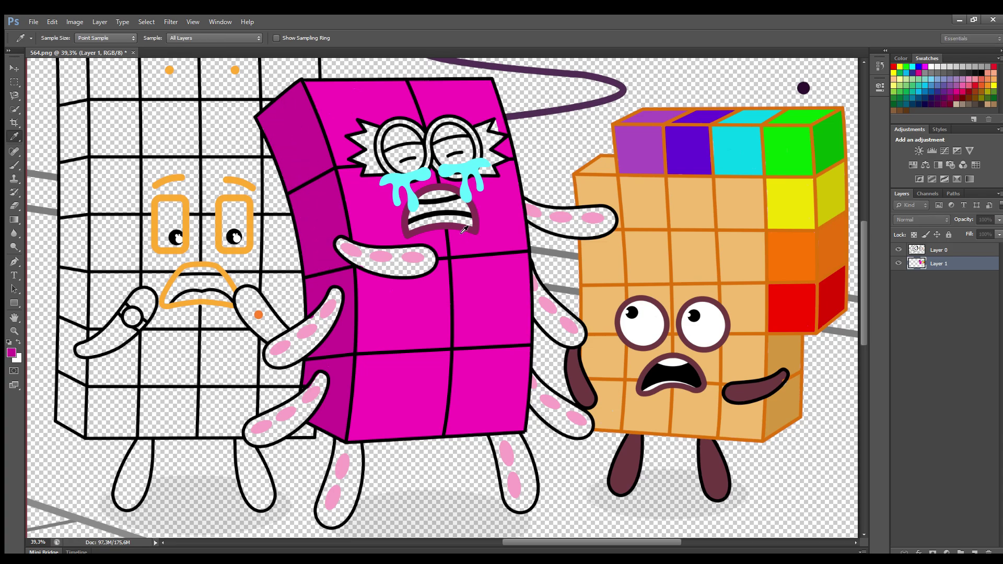
key(bracketleft)
key(bracketleft)
key(bracketleft)
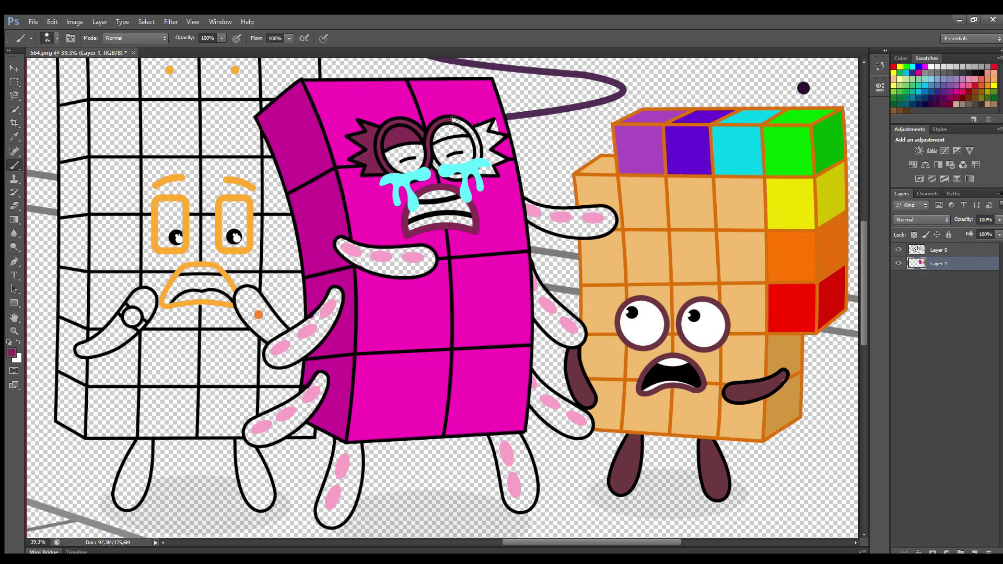
alt+click(485, 148)
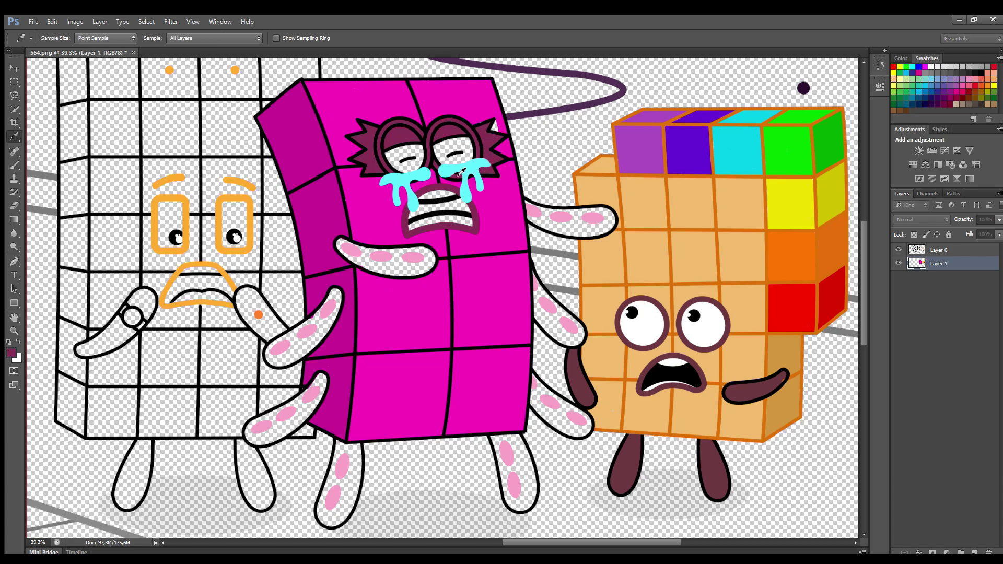
Fill the middle character's three right-hand tentacles and right leg with maroon, leaving the pink spots uncovered.
mouse_move(565, 212)
mouse_down()
mouse_move(612, 215)
mouse_move(597, 234)
mouse_move(534, 220)
mouse_move(577, 218)
mouse_up()
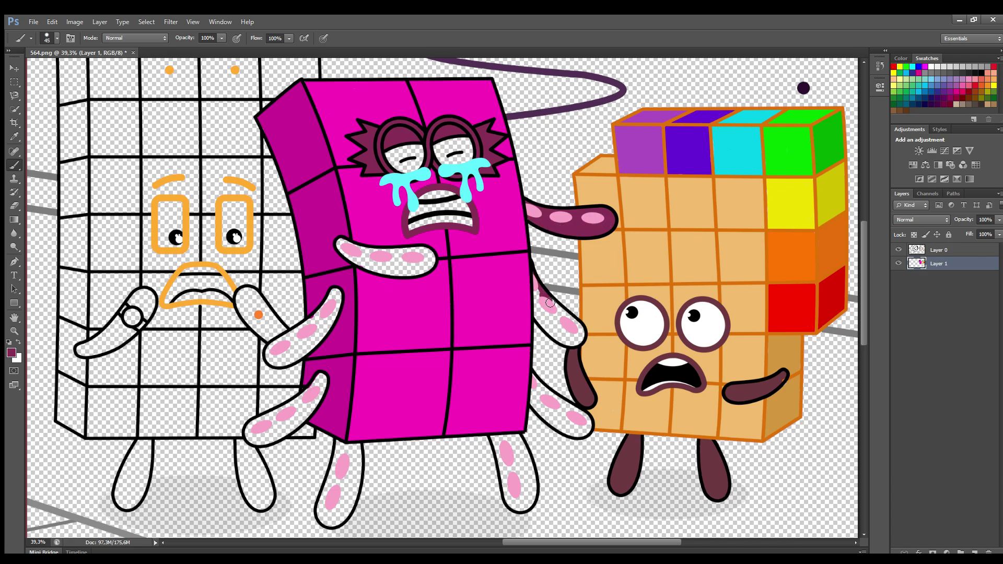
mouse_move(549, 302)
mouse_down()
mouse_move(580, 328)
mouse_move(568, 341)
mouse_move(539, 317)
mouse_move(562, 313)
mouse_up()
key(e)
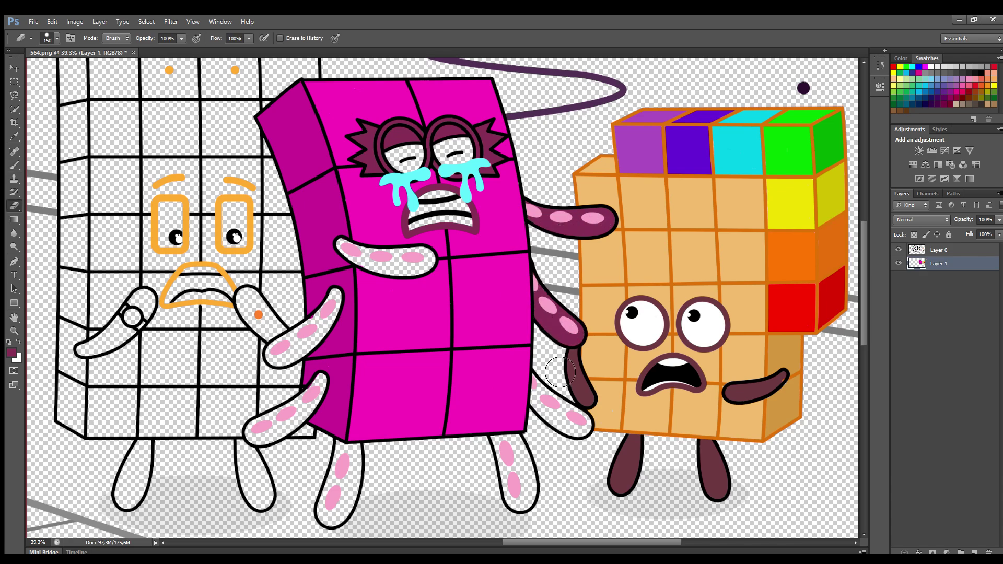
key(b)
mouse_move(532, 376)
mouse_down()
mouse_move(590, 425)
mouse_move(554, 424)
mouse_move(531, 390)
mouse_move(575, 423)
mouse_move(516, 436)
mouse_move(529, 460)
mouse_move(528, 506)
mouse_move(508, 492)
mouse_move(505, 440)
mouse_move(521, 481)
mouse_up()
key(bracketright)
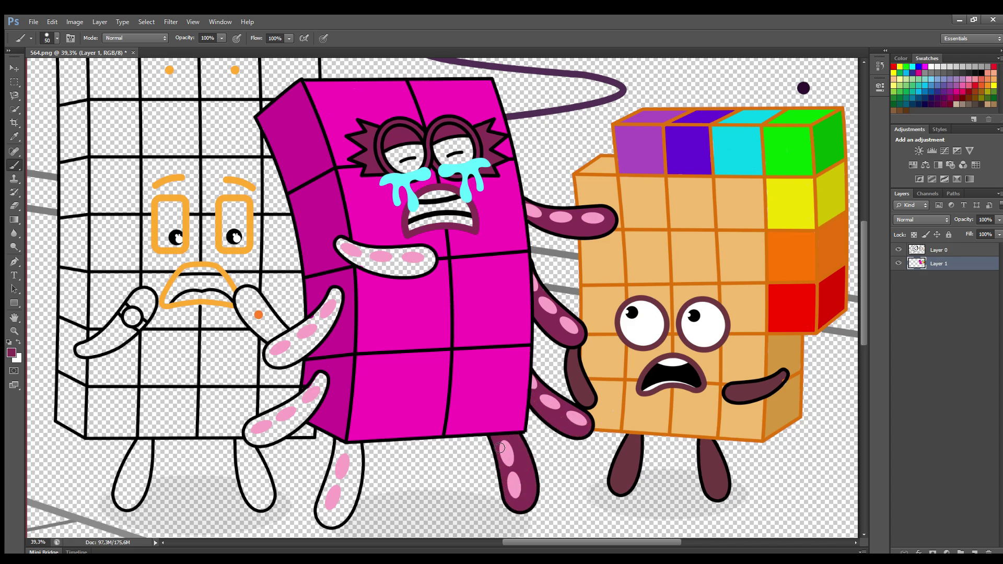
Fill the middle character's left leg and remaining tentacles with maroon, and colour its eyes and teeth white and mouth black.
mouse_move(359, 462)
mouse_down()
mouse_move(352, 503)
mouse_move(321, 514)
mouse_move(341, 449)
mouse_move(352, 450)
mouse_move(339, 516)
mouse_up()
mouse_move(320, 398)
mouse_down()
mouse_move(284, 432)
mouse_move(272, 418)
mouse_up()
drag(321, 380, 265, 442)
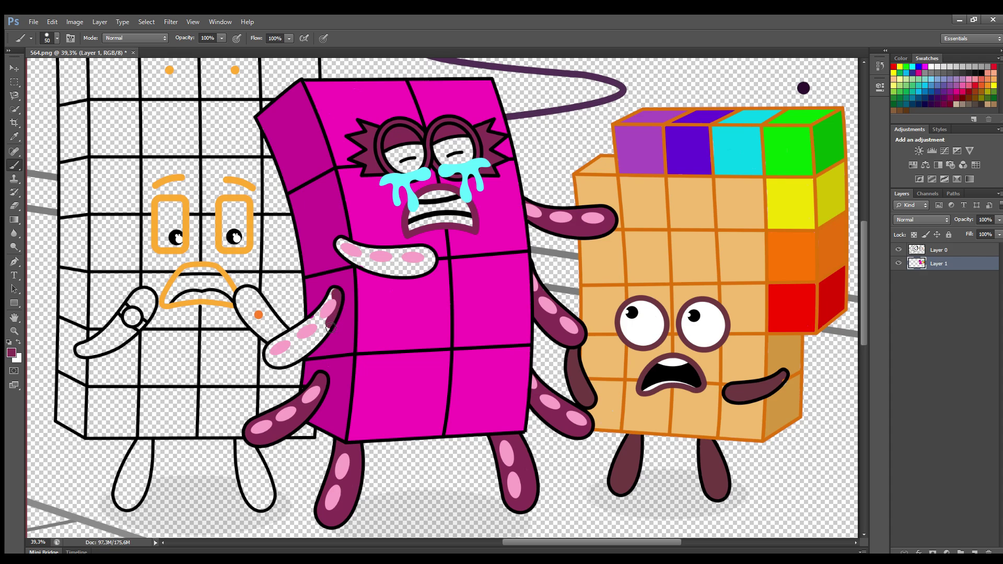
mouse_move(331, 327)
mouse_down()
mouse_move(279, 361)
mouse_move(293, 340)
mouse_move(318, 329)
mouse_up()
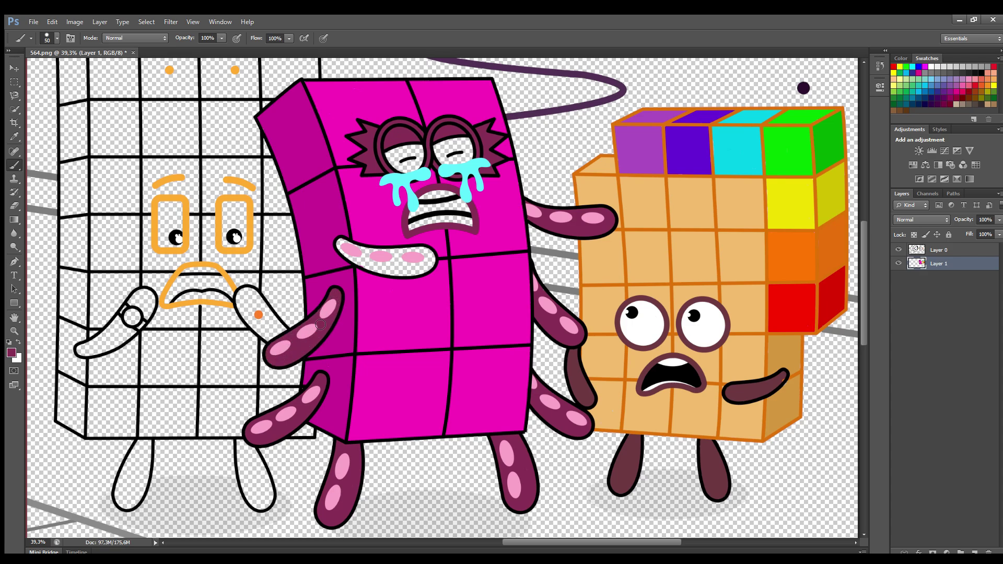
mouse_move(342, 243)
mouse_down()
mouse_move(397, 251)
mouse_move(417, 272)
mouse_move(340, 253)
mouse_move(397, 257)
mouse_up()
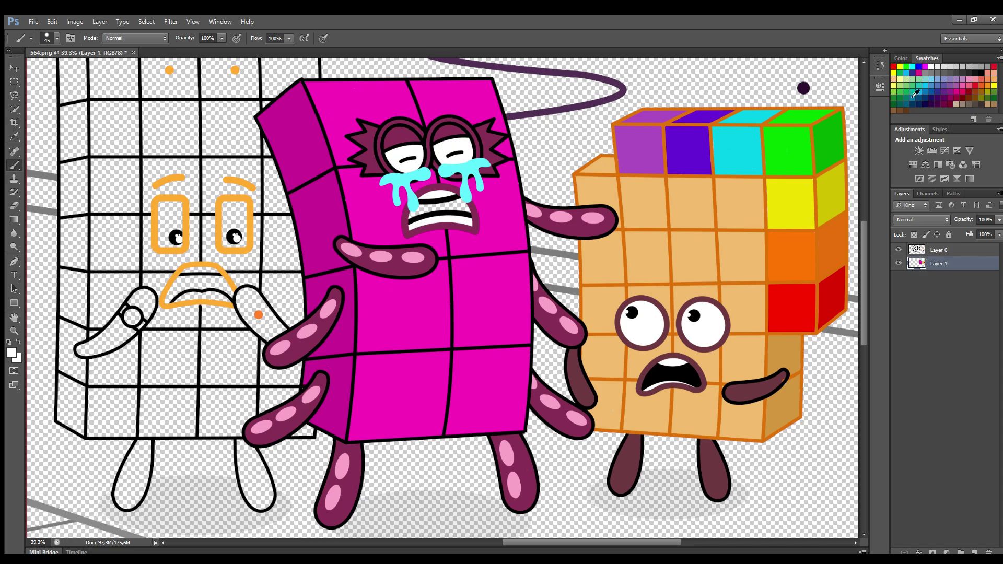
drag(418, 208, 464, 211)
Sample the pale yellow dot and paint along the top, right and bottom edges of the left character's front face.
scroll(861, 227, up, 3)
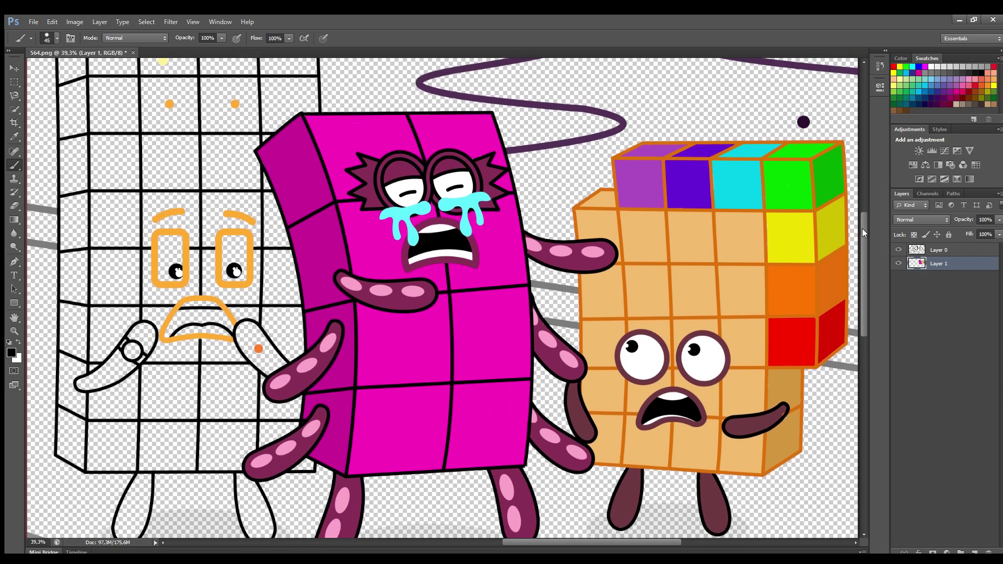
alt+click(163, 109)
key(bracketright)
key(bracketright)
mouse_move(93, 124)
mouse_down()
mouse_move(89, 73)
mouse_move(290, 78)
mouse_move(314, 149)
mouse_move(255, 201)
mouse_move(299, 355)
mouse_move(300, 408)
mouse_move(250, 364)
mouse_move(261, 431)
mouse_move(302, 451)
mouse_up()
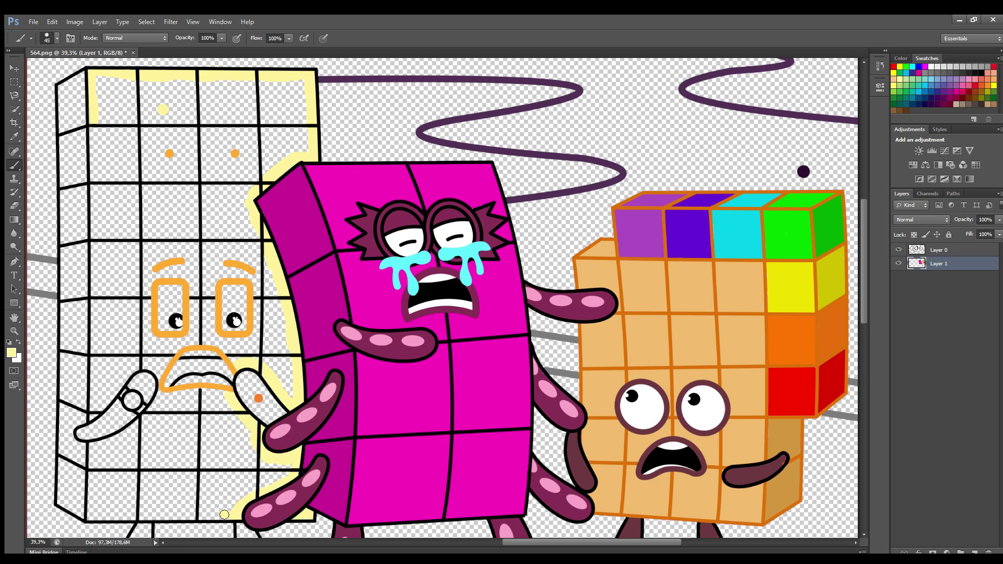
key(bracketright)
key(bracketright)
mouse_move(224, 514)
mouse_down()
mouse_move(96, 512)
mouse_move(94, 472)
mouse_move(126, 436)
mouse_move(226, 398)
mouse_up()
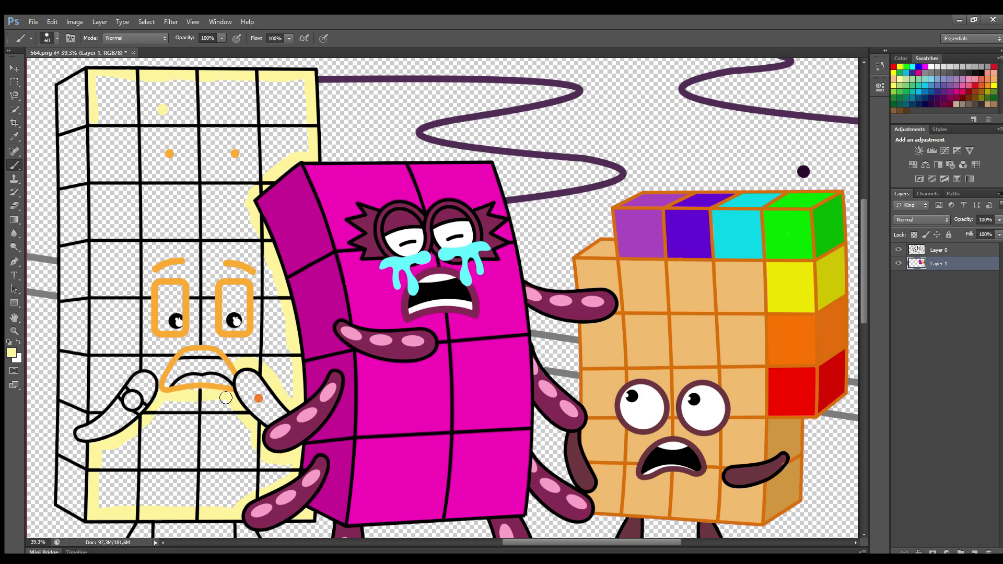
Paint pale yellow along the left edge of the left character's front face and around its arm, eyes and mouth.
key(bracketright)
key(bracketright)
mouse_move(160, 377)
mouse_down()
mouse_move(110, 389)
mouse_move(96, 366)
mouse_move(100, 263)
mouse_up()
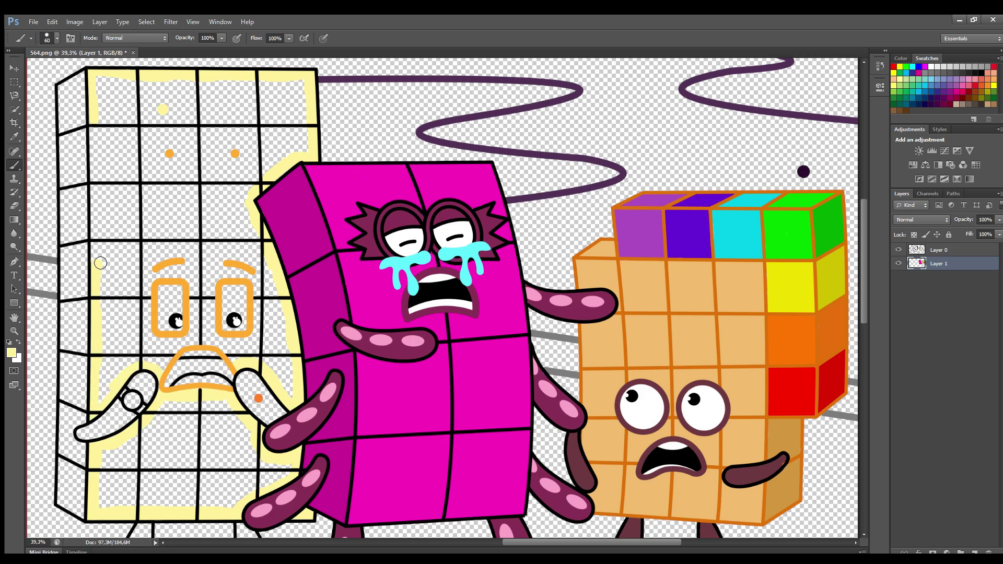
drag(95, 219, 96, 143)
mouse_move(165, 367)
mouse_down()
mouse_move(237, 346)
mouse_move(232, 273)
mouse_move(156, 341)
mouse_up()
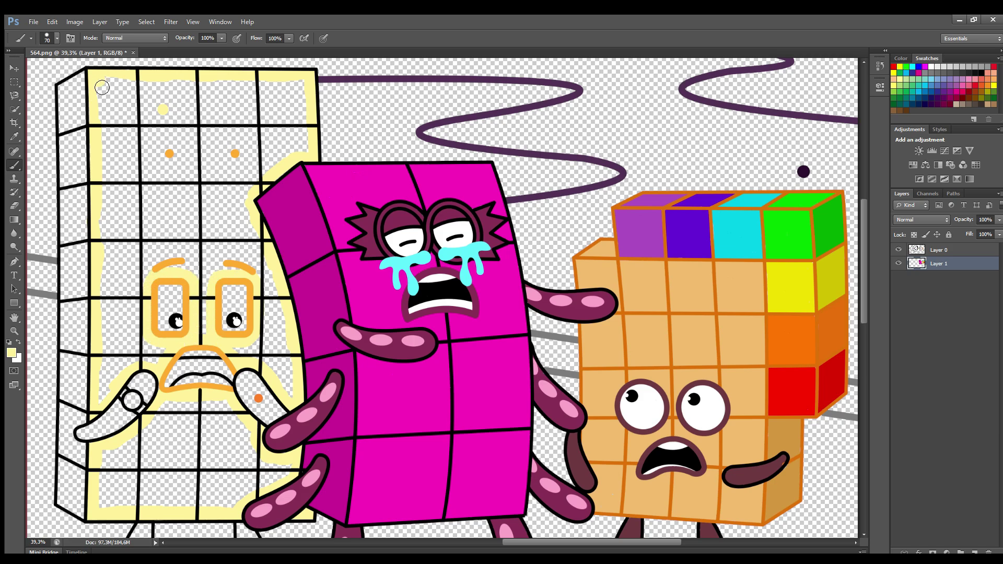
Fill the rest of the left character's front face with pale yellow, leaving the two orange-dotted blocks, facial features and arms uncovered.
mouse_move(102, 87)
mouse_down()
mouse_move(282, 119)
mouse_move(179, 90)
mouse_move(293, 94)
mouse_move(165, 97)
mouse_up()
key(ctrl+z)
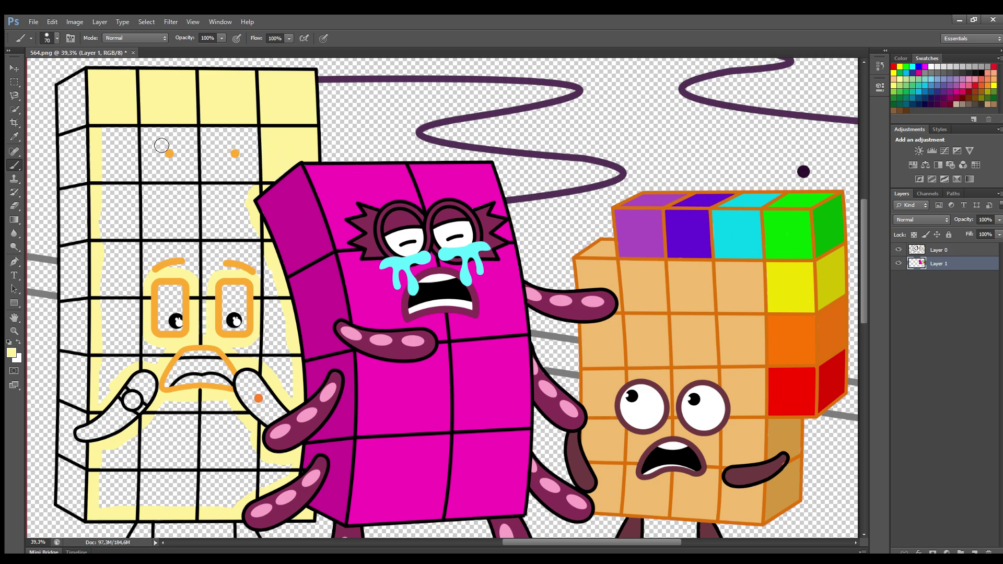
mouse_move(127, 133)
mouse_down()
mouse_move(138, 193)
mouse_move(253, 193)
mouse_move(122, 157)
mouse_move(116, 134)
mouse_up()
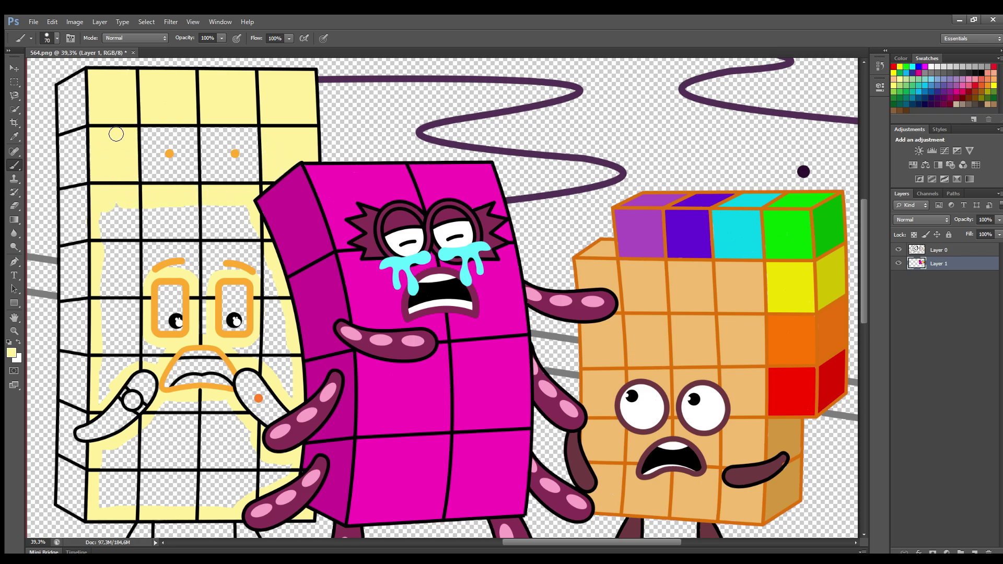
mouse_move(134, 212)
mouse_down()
mouse_move(225, 215)
mouse_move(277, 308)
mouse_move(285, 395)
mouse_move(258, 348)
mouse_move(238, 230)
mouse_move(125, 246)
mouse_move(230, 248)
mouse_move(144, 280)
mouse_move(149, 360)
mouse_move(105, 387)
mouse_move(116, 282)
mouse_move(122, 365)
mouse_move(193, 502)
mouse_move(240, 428)
mouse_move(192, 414)
mouse_move(143, 441)
mouse_move(196, 462)
mouse_move(128, 454)
mouse_move(266, 475)
mouse_move(120, 483)
mouse_move(181, 498)
mouse_move(120, 496)
mouse_up()
Fill the yellow character's two orange-dotted blocks with the sampled orange, and colour its eyes and teeth white and mouth black.
alt+click(169, 154)
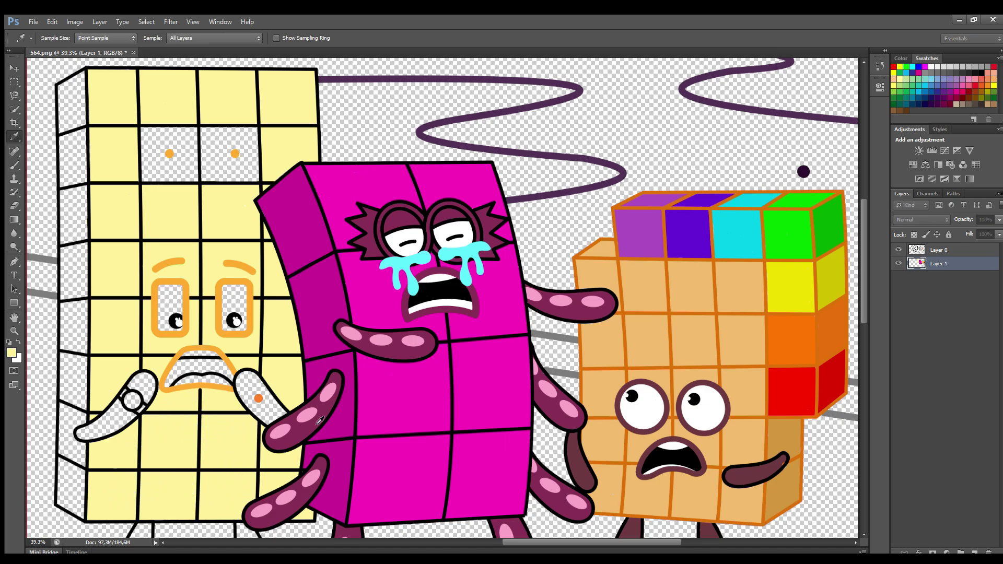
key(bracketleft)
key(bracketleft)
click(144, 130)
mouse_move(145, 137)
mouse_down()
mouse_move(214, 179)
mouse_move(256, 165)
mouse_move(255, 137)
mouse_move(152, 136)
mouse_move(245, 166)
mouse_move(156, 145)
mouse_move(207, 163)
mouse_up()
key(bracketright)
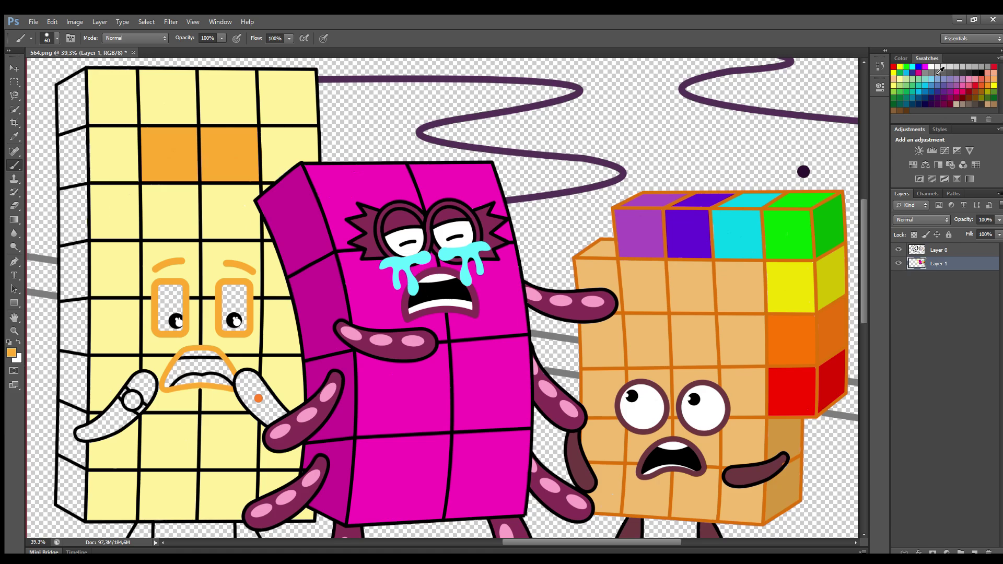
mouse_move(246, 299)
mouse_down()
mouse_move(232, 329)
mouse_move(240, 303)
mouse_up()
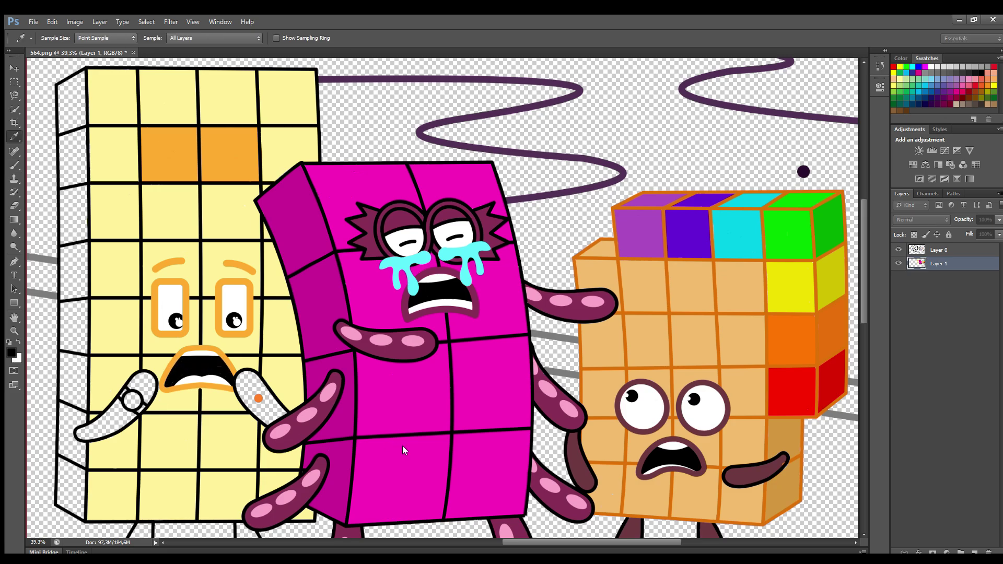
Fill the yellow character's narrow side face with a darker yellow, painting along its edges before covering the interior.
alt+click(252, 458)
mouse_move(82, 72)
mouse_down()
mouse_move(78, 314)
mouse_move(85, 148)
mouse_up()
key(ctrl+z)
drag(83, 204, 87, 311)
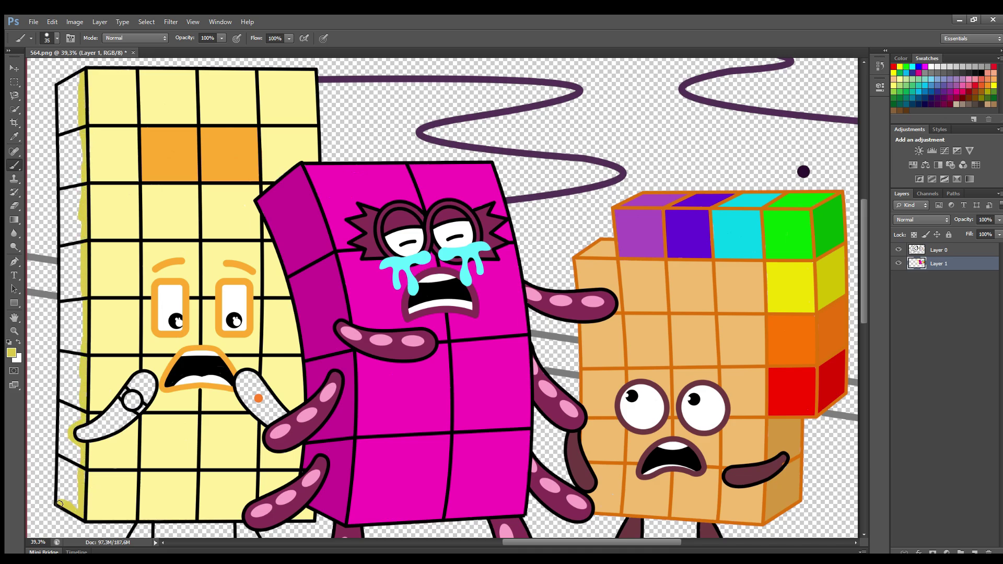
key(bracketright)
key(bracketright)
key(bracketright)
drag(61, 458, 65, 281)
mouse_move(67, 230)
mouse_down()
mouse_move(70, 87)
mouse_move(88, 370)
mouse_move(69, 436)
mouse_move(72, 504)
mouse_up()
key(bracketright)
Fill the yellow character's arms and legs with the sampled orange, and colour the round wristband dark blue.
drag(860, 226, 861, 244)
alt+click(258, 330)
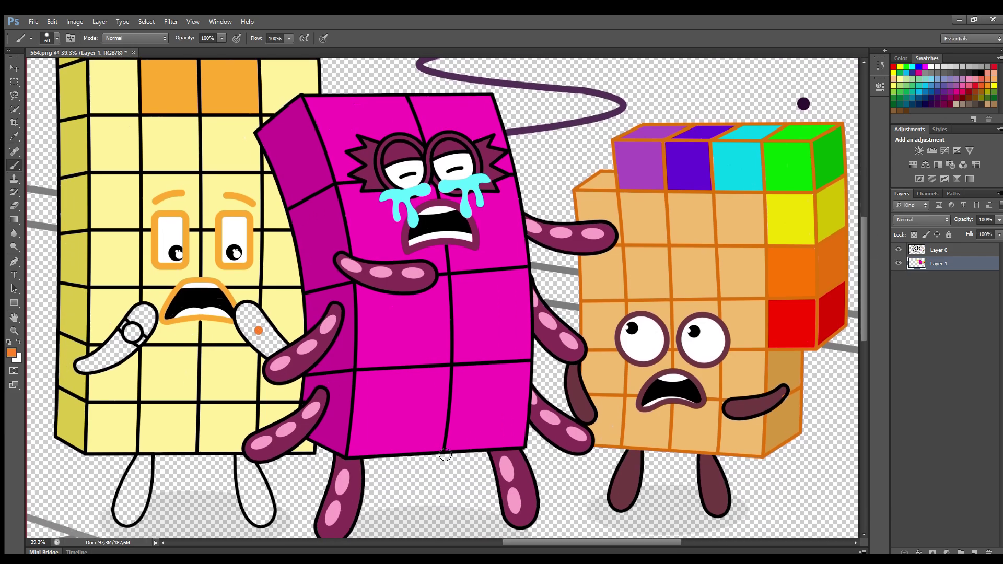
drag(245, 329, 244, 320)
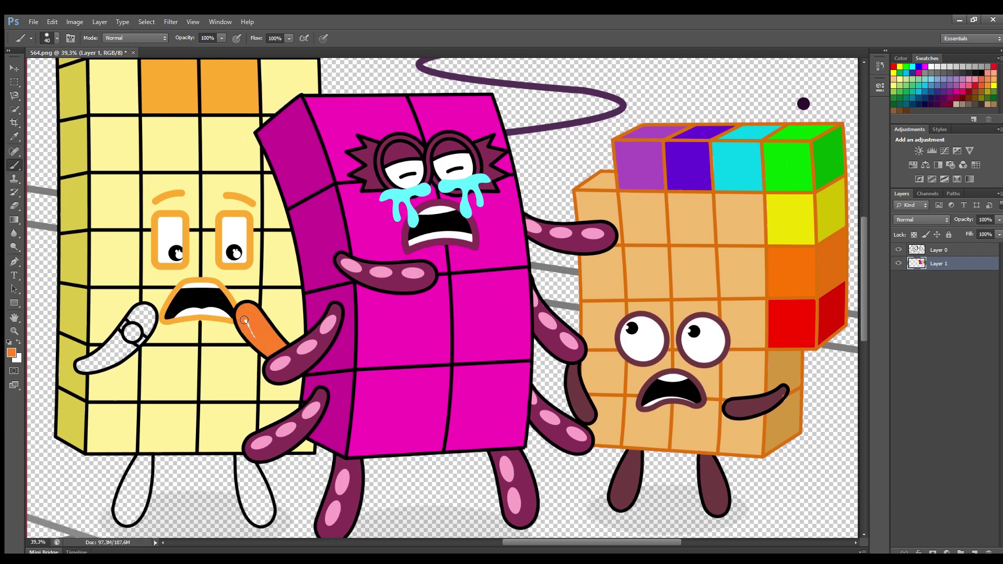
drag(131, 351, 95, 356)
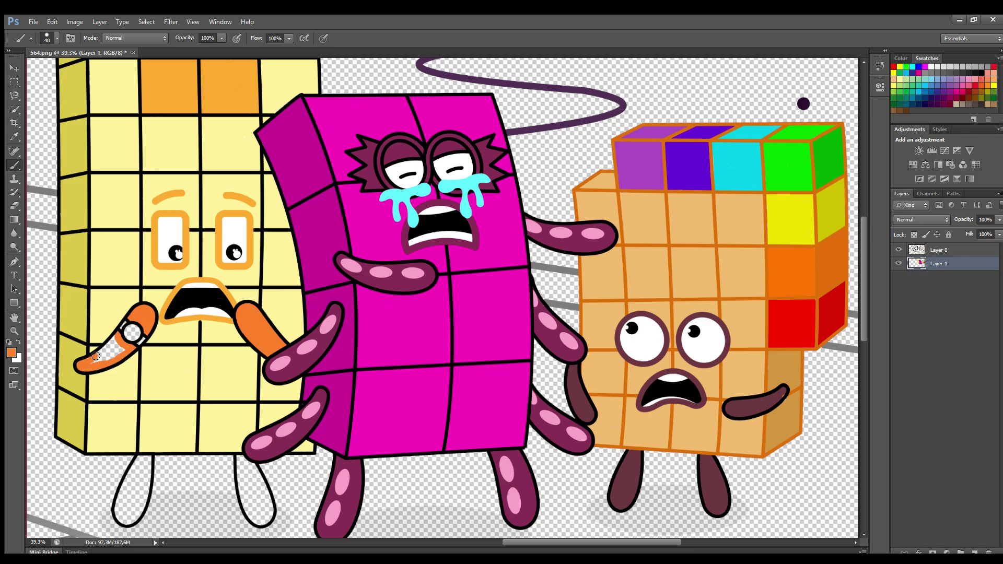
mouse_move(151, 455)
mouse_down()
mouse_move(141, 510)
mouse_move(139, 478)
mouse_up()
drag(237, 460, 270, 511)
mouse_move(241, 472)
mouse_down()
mouse_move(265, 506)
mouse_move(244, 478)
mouse_up()
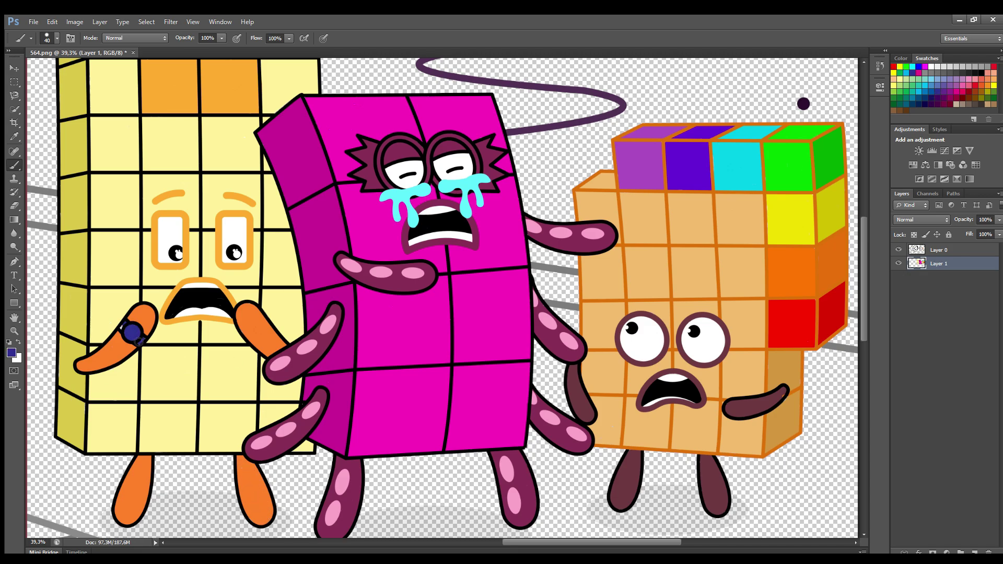
Sample the pale green dot on the large character holding the flat block and paint along the edges of its upper front face.
mouse_move(554, 541)
mouse_down()
mouse_move(503, 548)
mouse_move(414, 541)
mouse_up()
scroll(314, 261, up, 3)
alt+click(376, 99)
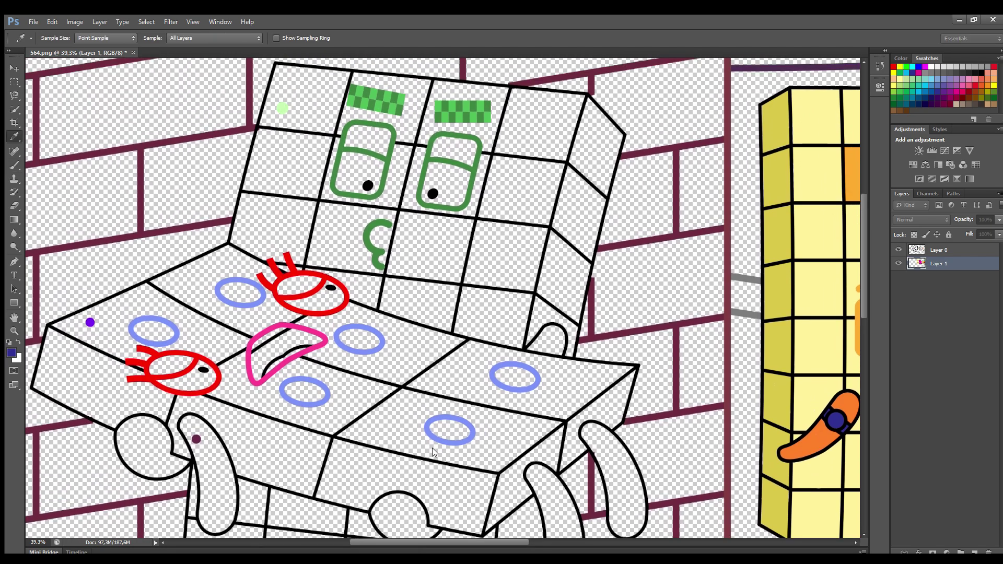
drag(279, 67, 238, 239)
mouse_move(353, 293)
mouse_down()
mouse_move(510, 345)
mouse_move(527, 316)
mouse_move(581, 103)
mouse_up()
key(bracketright)
drag(517, 92, 403, 85)
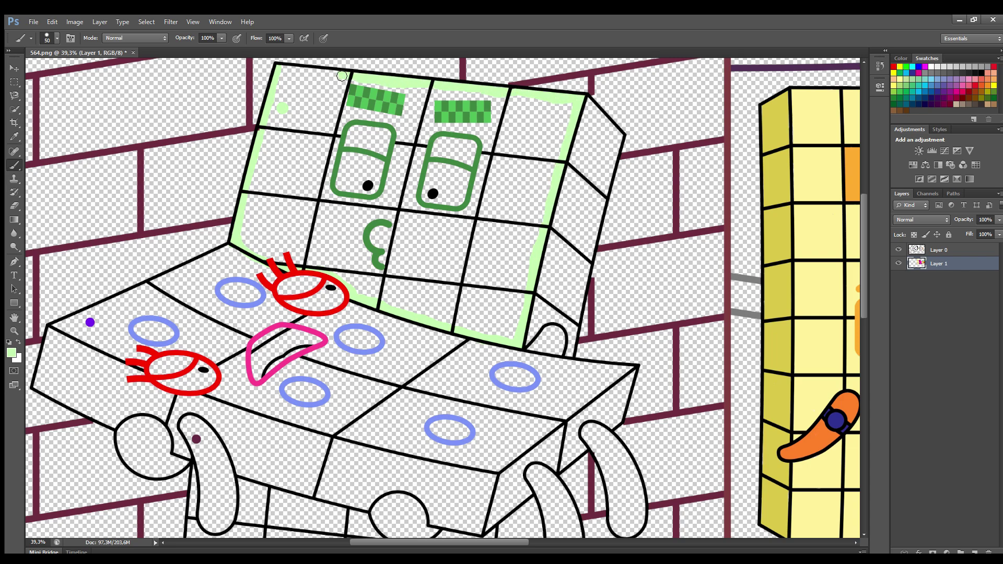
Fill the interior of the green character's upper front face with pale green, leaving the eyes uncovered.
mouse_move(342, 76)
mouse_down()
mouse_move(283, 71)
mouse_move(247, 216)
mouse_move(303, 265)
mouse_move(393, 307)
mouse_move(502, 337)
mouse_move(530, 273)
mouse_move(570, 117)
mouse_move(564, 139)
mouse_move(537, 102)
mouse_move(345, 88)
mouse_move(299, 105)
mouse_move(433, 110)
mouse_move(436, 130)
mouse_move(502, 113)
mouse_move(487, 140)
mouse_move(553, 120)
mouse_move(495, 151)
mouse_move(545, 126)
mouse_move(467, 143)
mouse_move(278, 119)
mouse_move(280, 136)
mouse_move(334, 167)
mouse_move(370, 208)
mouse_move(431, 139)
mouse_move(420, 212)
mouse_move(481, 191)
mouse_move(510, 159)
mouse_move(528, 222)
mouse_move(496, 168)
mouse_move(515, 193)
mouse_up()
mouse_move(411, 151)
mouse_down()
mouse_move(393, 209)
mouse_move(324, 150)
mouse_move(283, 147)
mouse_move(293, 196)
mouse_move(282, 165)
mouse_move(264, 205)
mouse_move(482, 230)
mouse_up()
mouse_move(517, 268)
mouse_down()
mouse_move(513, 296)
mouse_move(505, 254)
mouse_move(489, 326)
mouse_move(385, 293)
mouse_move(489, 305)
mouse_move(487, 294)
mouse_move(319, 261)
mouse_move(255, 219)
mouse_move(346, 223)
mouse_move(263, 237)
mouse_move(496, 239)
mouse_move(338, 253)
mouse_move(492, 261)
mouse_move(357, 261)
mouse_up()
Fill the side face of the green character's upper body with a slightly darker green, leaving the hand uncovered.
key(i)
key(b)
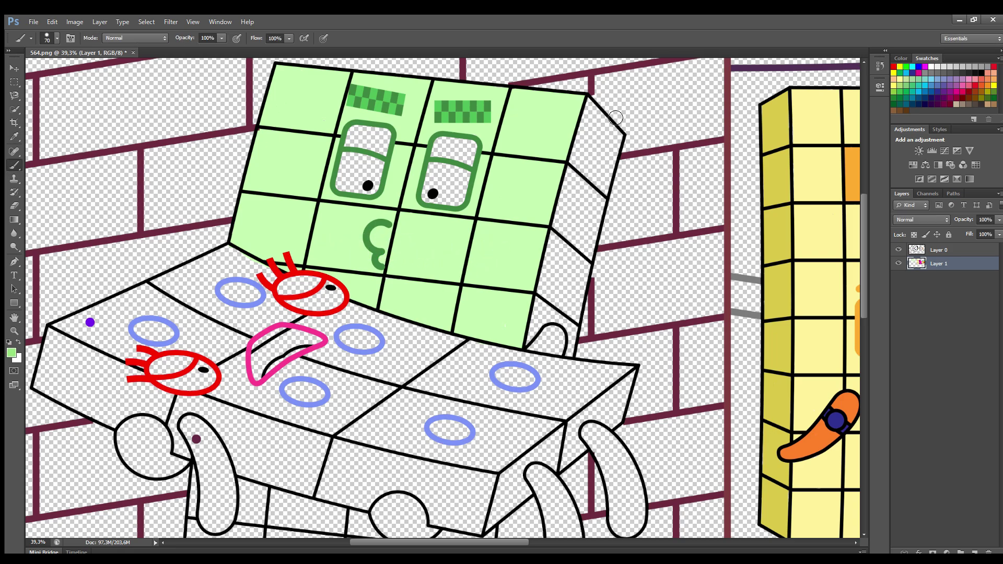
drag(589, 100, 539, 310)
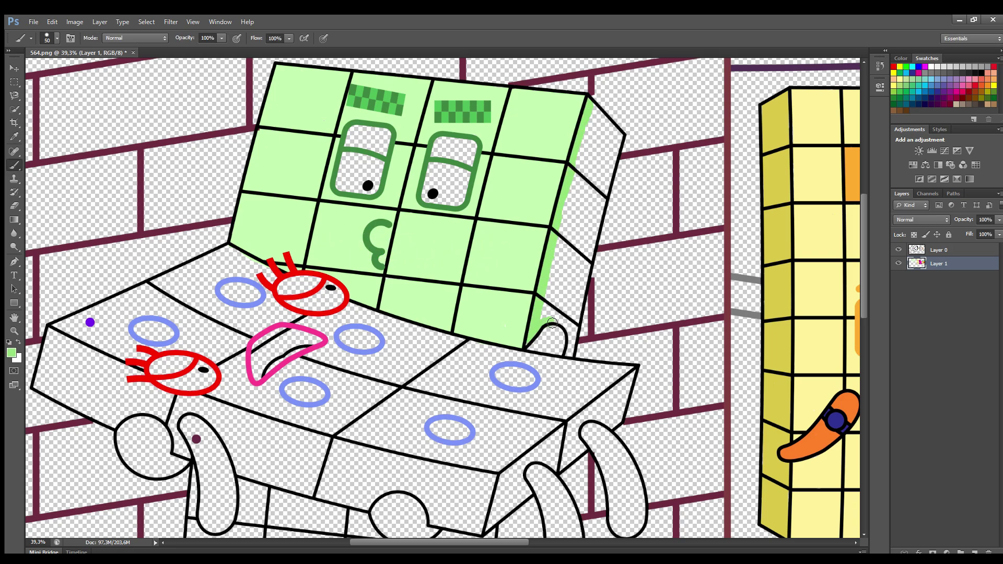
mouse_move(585, 277)
mouse_down()
mouse_move(617, 147)
mouse_move(596, 112)
mouse_move(614, 149)
mouse_move(587, 248)
mouse_move(551, 317)
mouse_move(582, 163)
mouse_move(608, 134)
mouse_move(593, 137)
mouse_move(574, 261)
mouse_up()
key(bracketright)
Fill the green character's eyelids and the hand behind the flat block with the sampled dark green, and colour its eyes white.
alt+click(366, 126)
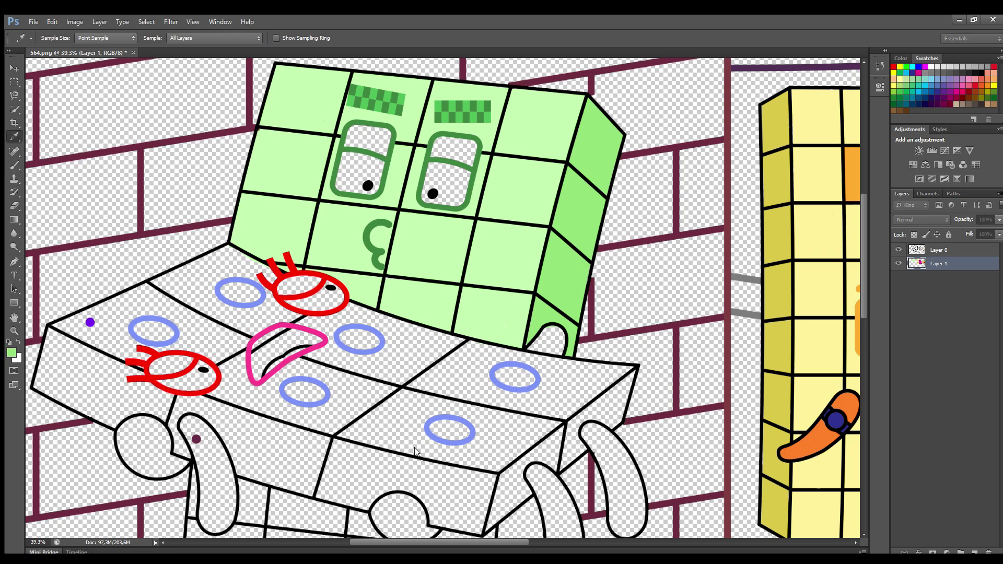
mouse_move(359, 127)
mouse_down()
mouse_move(379, 136)
mouse_move(384, 155)
mouse_move(350, 147)
mouse_up()
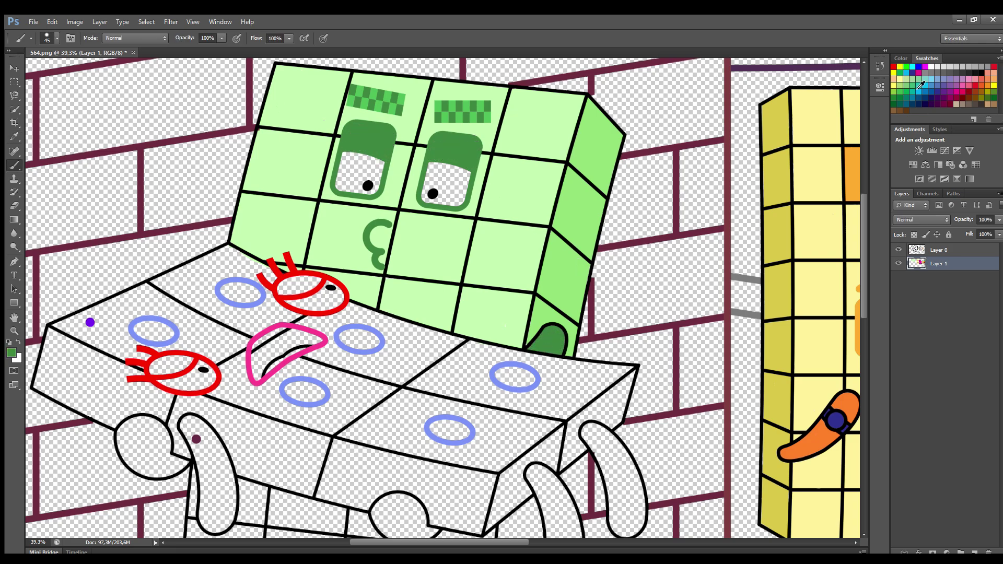
drag(436, 168, 458, 187)
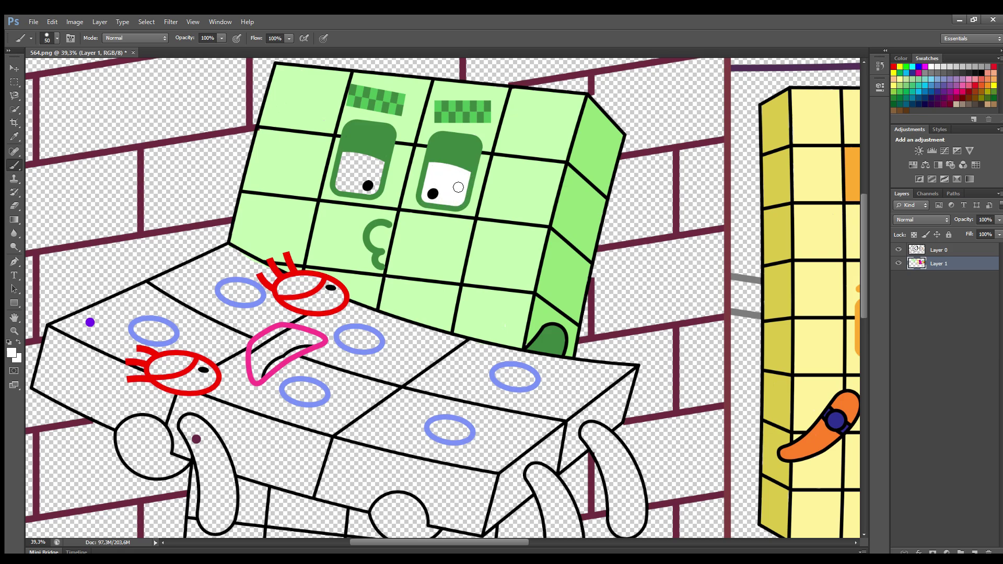
Fill the front of the green character's lower body with pale green and its side face with the slightly darker green.
alt+click(314, 177)
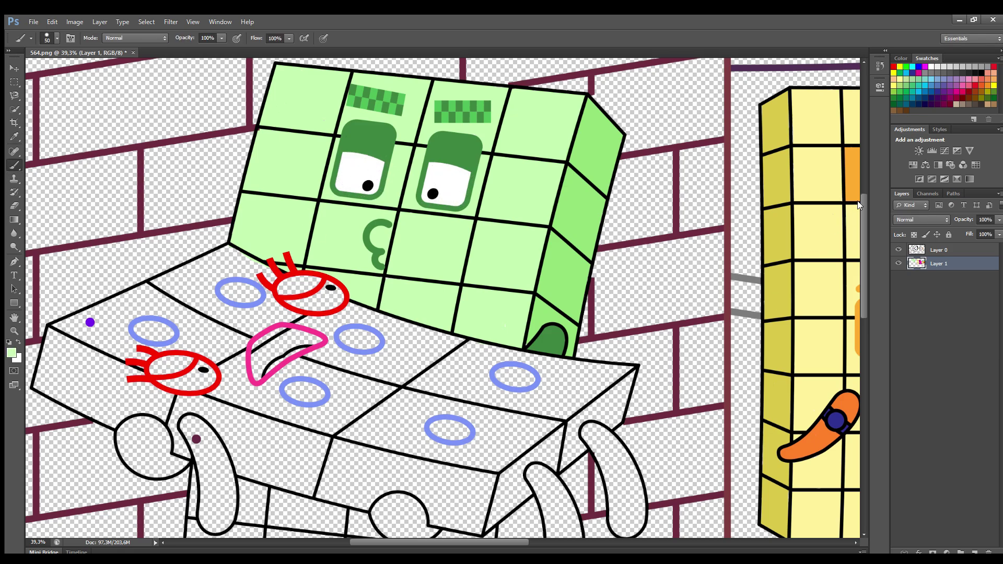
drag(857, 200, 877, 281)
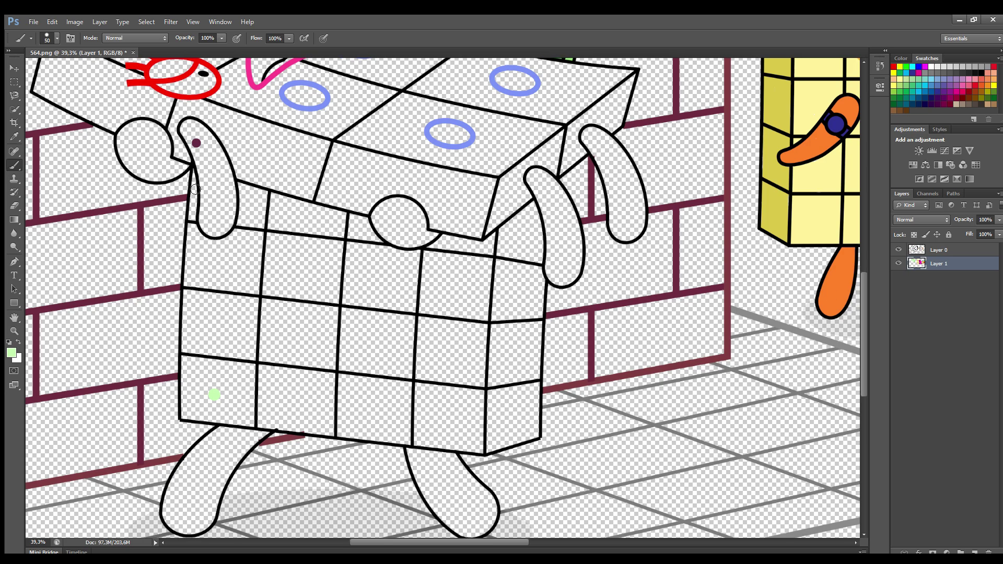
mouse_move(245, 189)
mouse_down()
mouse_move(444, 244)
mouse_move(493, 240)
mouse_move(481, 450)
mouse_move(209, 419)
mouse_move(189, 355)
mouse_move(190, 281)
mouse_up()
key(bracketright)
key(bracketright)
key(bracketright)
mouse_move(207, 243)
mouse_down()
mouse_move(314, 218)
mouse_move(396, 260)
mouse_move(486, 253)
mouse_move(474, 445)
mouse_move(197, 412)
mouse_move(196, 321)
mouse_move(213, 256)
mouse_move(265, 211)
mouse_move(317, 228)
mouse_move(285, 239)
mouse_move(466, 271)
mouse_move(471, 329)
mouse_move(447, 434)
mouse_move(425, 350)
mouse_move(435, 288)
mouse_move(436, 411)
mouse_move(457, 354)
mouse_move(445, 303)
mouse_move(442, 421)
mouse_move(412, 341)
mouse_move(410, 425)
mouse_move(404, 295)
mouse_move(353, 265)
mouse_move(348, 381)
mouse_move(390, 425)
mouse_move(394, 313)
mouse_move(361, 281)
mouse_move(360, 415)
mouse_move(384, 320)
mouse_move(376, 373)
mouse_move(367, 331)
mouse_move(308, 310)
mouse_move(341, 294)
mouse_move(332, 416)
mouse_move(242, 407)
mouse_move(209, 342)
mouse_move(225, 268)
mouse_move(297, 256)
mouse_move(266, 274)
mouse_move(312, 270)
mouse_move(331, 286)
mouse_move(253, 292)
mouse_move(315, 290)
mouse_move(232, 315)
mouse_move(313, 331)
mouse_move(251, 338)
mouse_move(279, 348)
mouse_move(285, 374)
mouse_move(255, 385)
mouse_move(312, 406)
mouse_move(225, 386)
mouse_up()
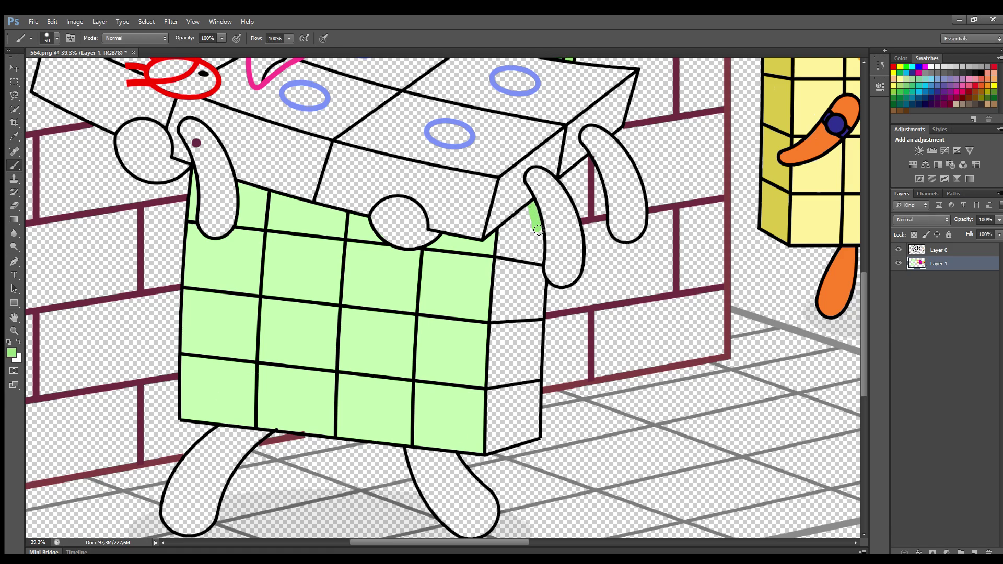
mouse_move(538, 230)
mouse_down()
mouse_move(536, 434)
mouse_move(491, 450)
mouse_move(504, 239)
mouse_move(525, 214)
mouse_move(536, 315)
mouse_move(530, 409)
mouse_move(498, 432)
mouse_move(502, 314)
mouse_move(525, 239)
mouse_move(524, 360)
mouse_move(509, 426)
mouse_move(507, 305)
mouse_move(521, 305)
mouse_move(521, 358)
mouse_up()
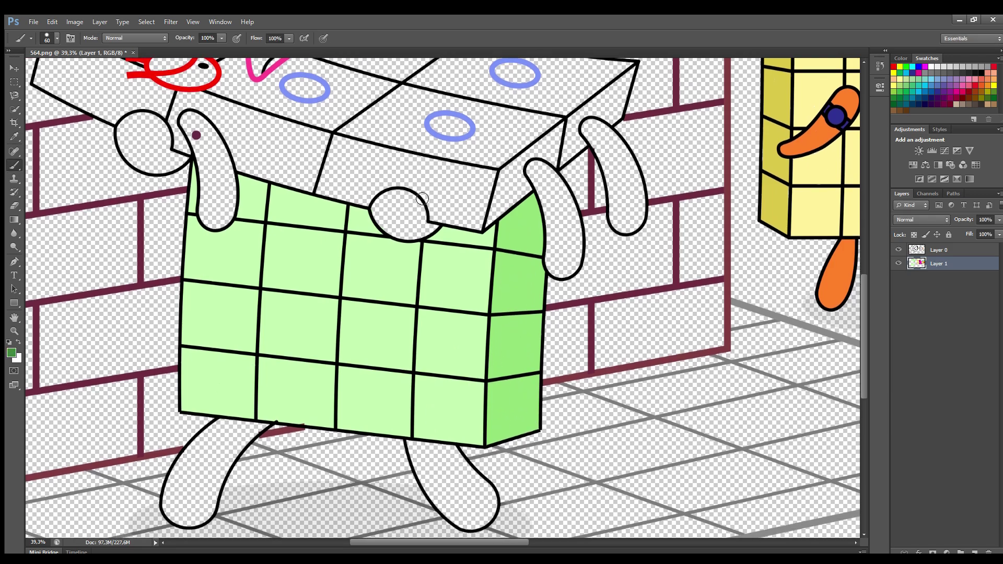
Fill the green character's two hands beneath the flat block and both of its legs with dark green.
mouse_move(438, 225)
mouse_down()
mouse_move(398, 235)
mouse_move(378, 203)
mouse_move(413, 199)
mouse_move(420, 232)
mouse_move(405, 203)
mouse_move(408, 225)
mouse_up()
drag(131, 120, 165, 134)
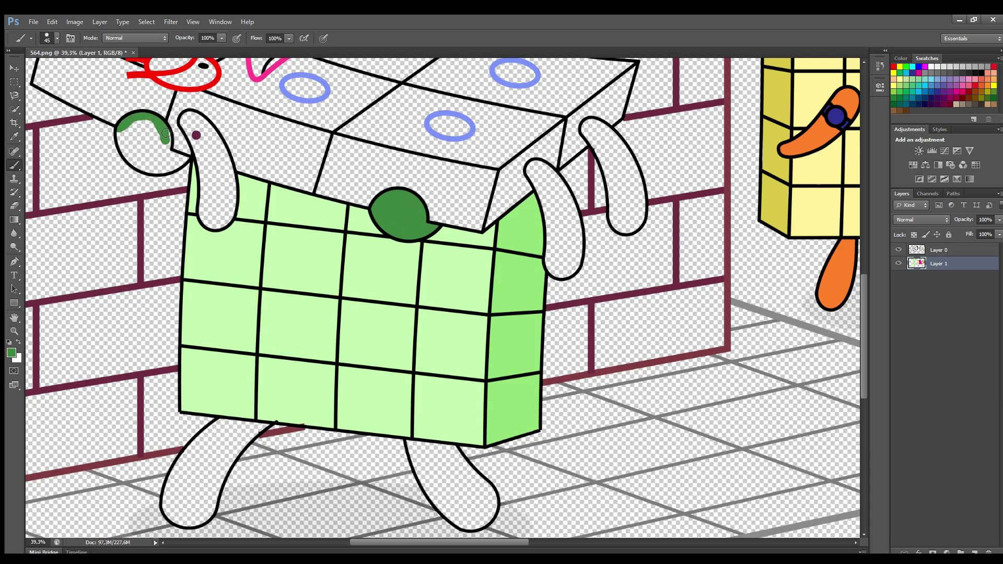
mouse_move(143, 166)
mouse_down()
mouse_move(124, 134)
mouse_move(135, 139)
mouse_up()
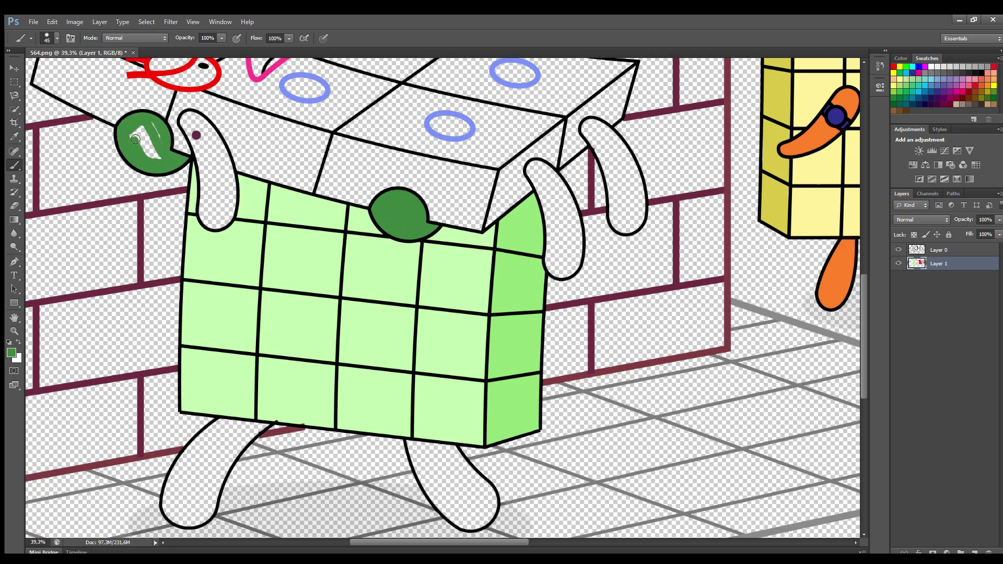
mouse_move(463, 461)
mouse_down()
mouse_move(494, 501)
mouse_move(471, 528)
mouse_move(429, 488)
mouse_move(411, 446)
mouse_move(451, 450)
mouse_move(487, 506)
mouse_move(459, 514)
mouse_move(437, 489)
mouse_move(447, 456)
mouse_move(476, 514)
mouse_move(436, 459)
mouse_move(455, 493)
mouse_up()
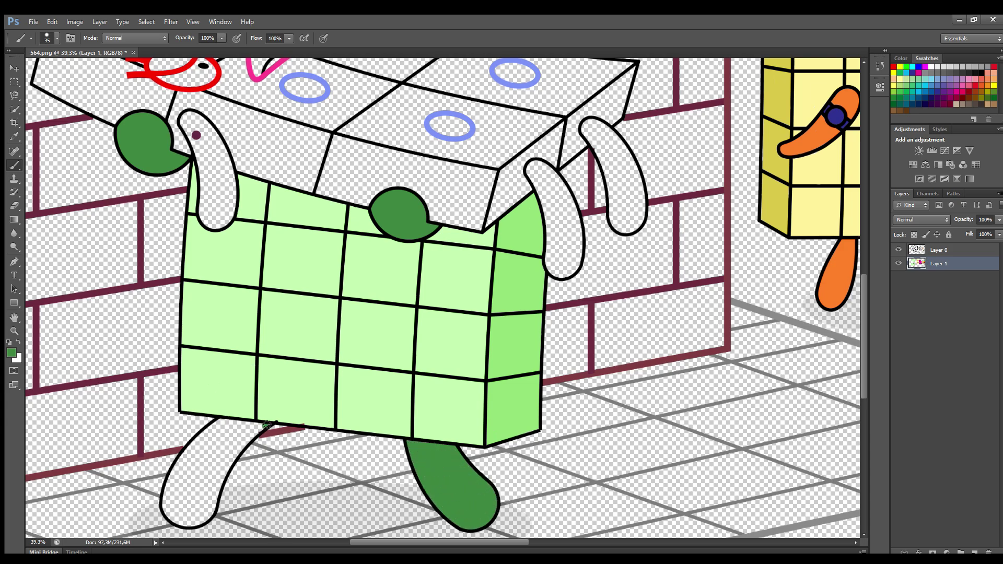
mouse_move(266, 425)
mouse_down()
mouse_move(232, 460)
mouse_move(206, 517)
mouse_up()
mouse_move(173, 473)
mouse_down()
mouse_move(208, 431)
mouse_move(259, 428)
mouse_move(208, 507)
mouse_move(174, 495)
mouse_move(225, 431)
mouse_move(219, 470)
mouse_move(186, 485)
mouse_move(219, 455)
mouse_up()
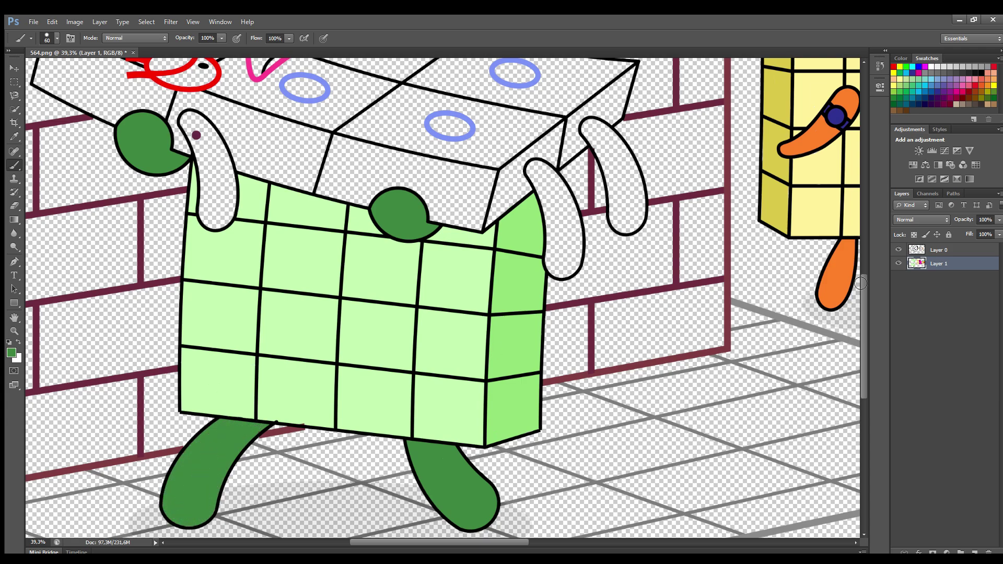
Sample the purple dot and fill the top face of the flat block character, leaving its oval spots, eyes and mouth uncovered.
drag(862, 283, 864, 246)
alt+click(90, 146)
key(bracketleft)
mouse_move(228, 73)
mouse_down()
mouse_move(310, 143)
mouse_move(374, 139)
mouse_move(422, 155)
mouse_up()
mouse_move(491, 171)
mouse_down()
mouse_move(572, 183)
mouse_move(608, 208)
mouse_move(483, 290)
mouse_move(209, 220)
mouse_move(83, 159)
mouse_move(101, 134)
mouse_move(212, 82)
mouse_up()
mouse_move(267, 108)
mouse_down()
mouse_move(261, 133)
mouse_move(345, 149)
mouse_move(386, 172)
mouse_move(398, 158)
mouse_move(590, 233)
mouse_move(428, 269)
mouse_move(472, 240)
mouse_move(386, 261)
mouse_move(277, 201)
mouse_move(335, 215)
mouse_move(233, 219)
mouse_move(133, 130)
mouse_move(183, 154)
mouse_move(80, 150)
mouse_move(209, 104)
mouse_move(178, 131)
mouse_move(233, 204)
mouse_move(292, 201)
mouse_move(324, 180)
mouse_move(256, 156)
mouse_move(262, 142)
mouse_move(209, 133)
mouse_move(230, 175)
mouse_up()
mouse_move(334, 238)
mouse_down()
mouse_move(340, 192)
mouse_move(535, 246)
mouse_move(475, 250)
mouse_move(366, 225)
mouse_move(345, 238)
mouse_move(435, 217)
mouse_move(575, 209)
mouse_move(386, 180)
mouse_move(416, 179)
mouse_up()
Fill the flat character's long front side with a darker purple and its short end faces with an even darker purple.
key(bracketleft)
key(bracketleft)
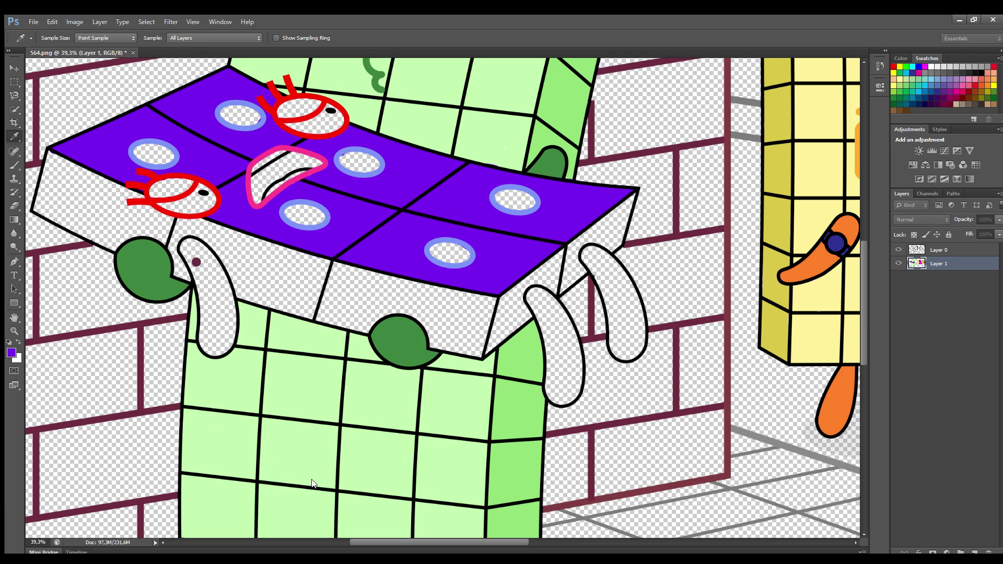
mouse_move(49, 152)
mouse_down()
mouse_move(37, 211)
mouse_move(115, 247)
mouse_move(176, 255)
mouse_move(481, 357)
mouse_move(494, 304)
mouse_move(180, 224)
mouse_move(55, 162)
mouse_move(157, 220)
mouse_move(106, 236)
mouse_move(107, 224)
mouse_move(256, 290)
mouse_move(412, 314)
mouse_move(488, 313)
mouse_move(246, 258)
mouse_move(462, 326)
mouse_up()
key(bracketright)
key(bracketright)
key(bracketleft)
key(bracketleft)
key(bracketleft)
mouse_move(504, 296)
mouse_down()
mouse_move(496, 337)
mouse_move(615, 246)
mouse_move(626, 206)
mouse_move(504, 302)
mouse_move(574, 252)
mouse_up()
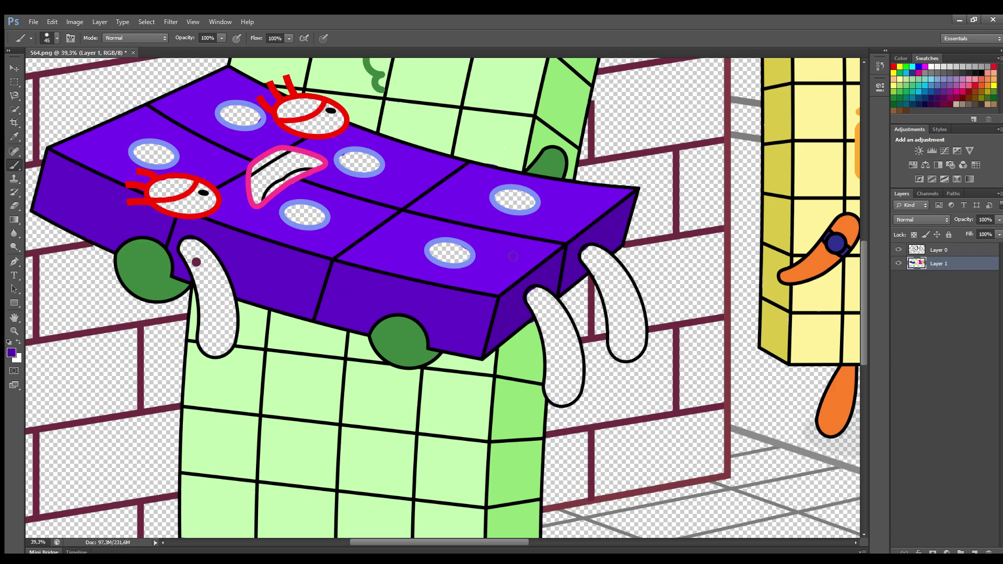
Colour the purple character's eyelids red, eyes and teeth white and mouth black, and fill its six oval spots with the sampled light blue.
alt+click(185, 182)
drag(186, 188, 153, 192)
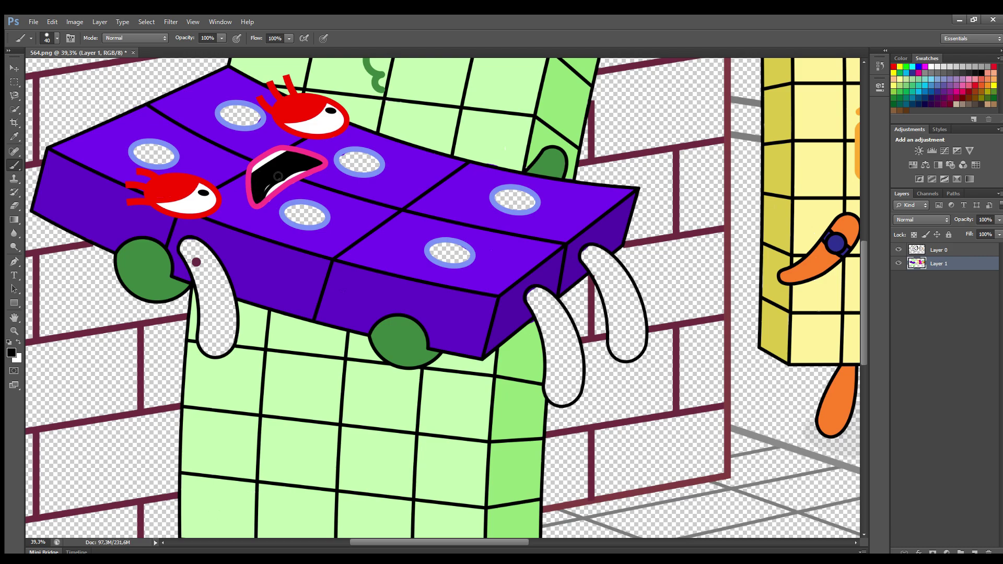
alt+click(153, 141)
key(bracketright)
key(bracketright)
drag(136, 151, 168, 161)
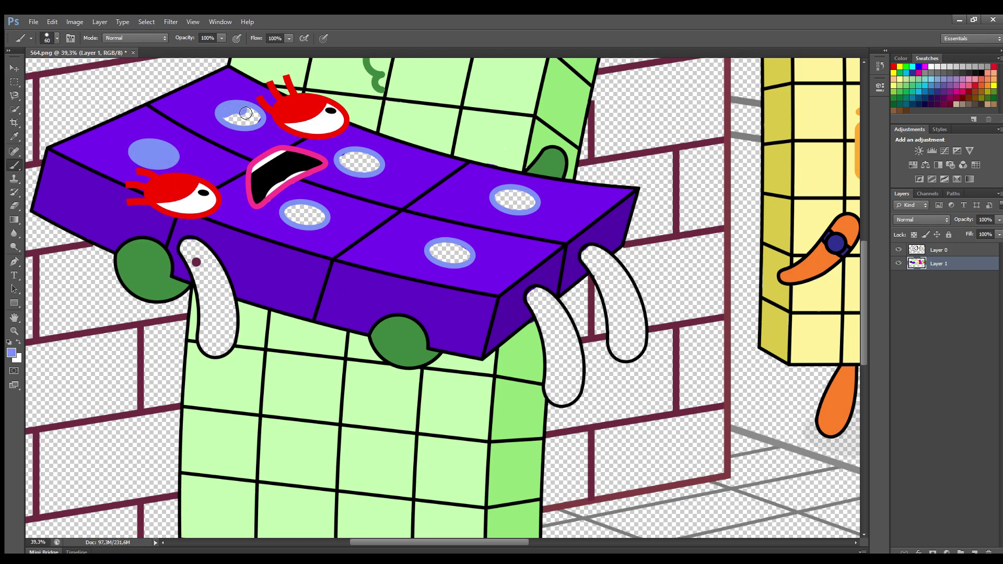
drag(246, 113, 232, 121)
key(bracketleft)
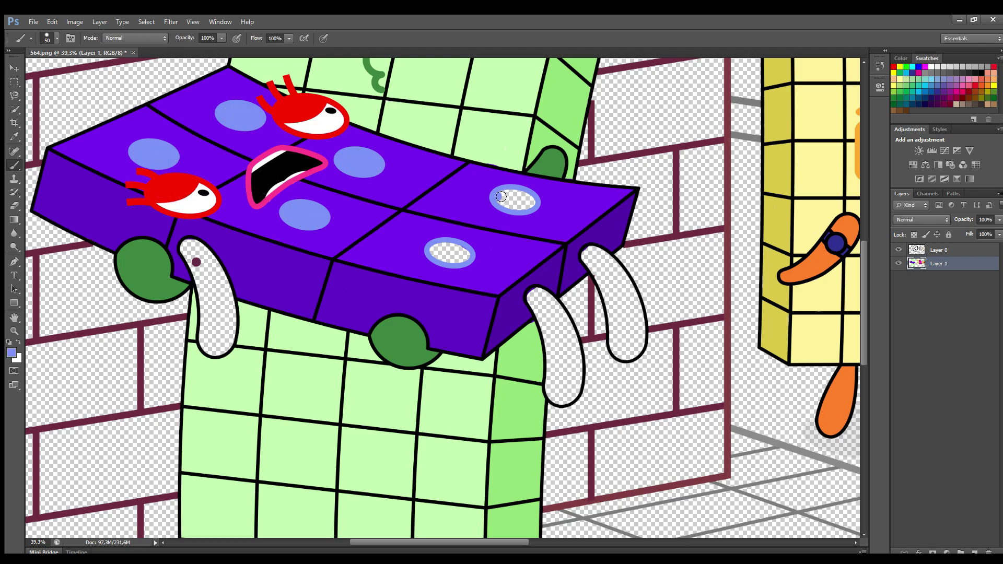
drag(500, 196, 526, 205)
drag(437, 255, 448, 255)
Fill the purple character's three hanging limbs with the sampled dark maroon.
alt+click(197, 262)
key(bracketright)
mouse_move(187, 243)
mouse_down()
mouse_move(224, 292)
mouse_move(232, 326)
mouse_move(220, 354)
mouse_move(187, 250)
mouse_up()
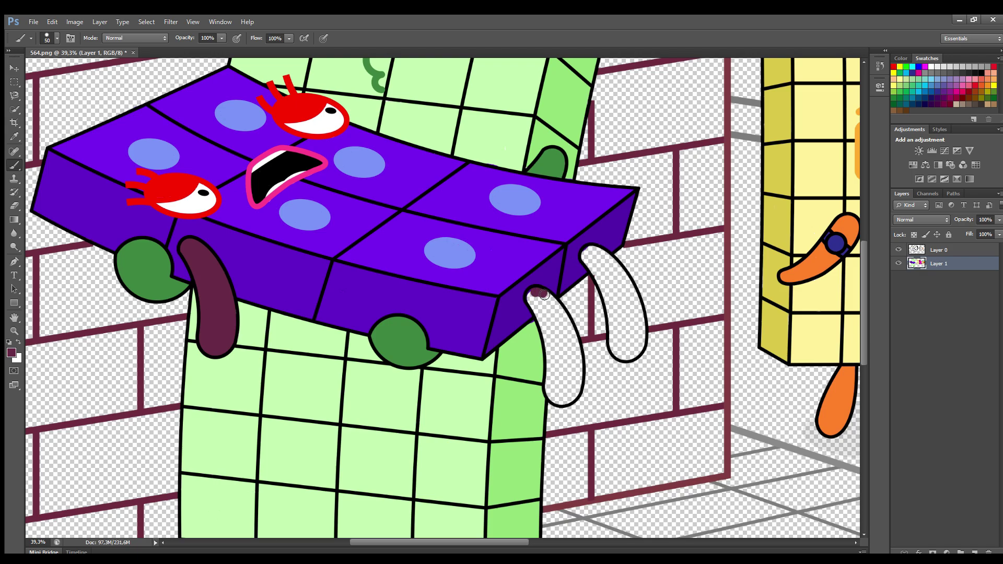
drag(543, 295, 580, 361)
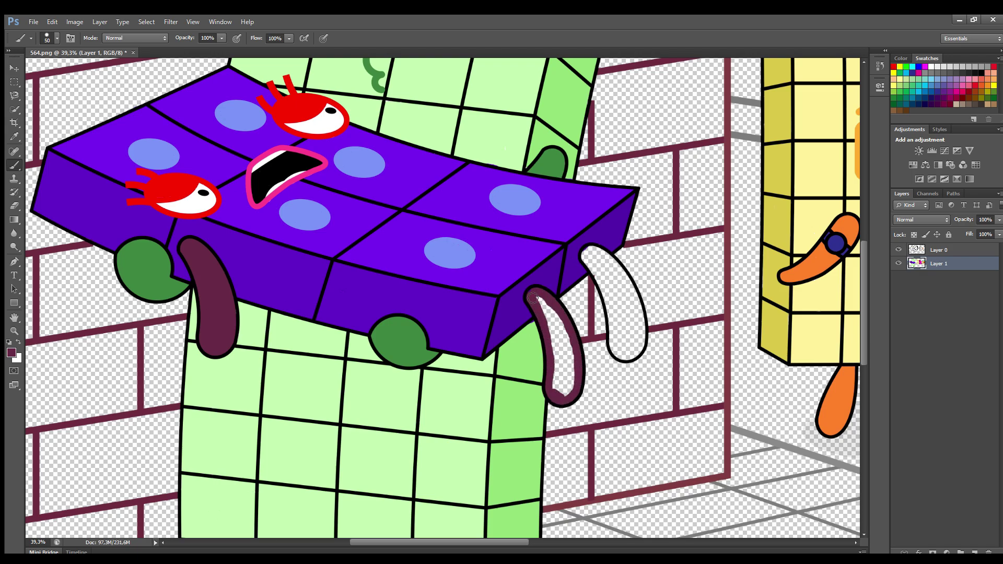
key(bracketright)
mouse_move(532, 298)
mouse_down()
mouse_move(578, 375)
mouse_move(555, 330)
mouse_move(557, 384)
mouse_up()
drag(609, 261, 642, 328)
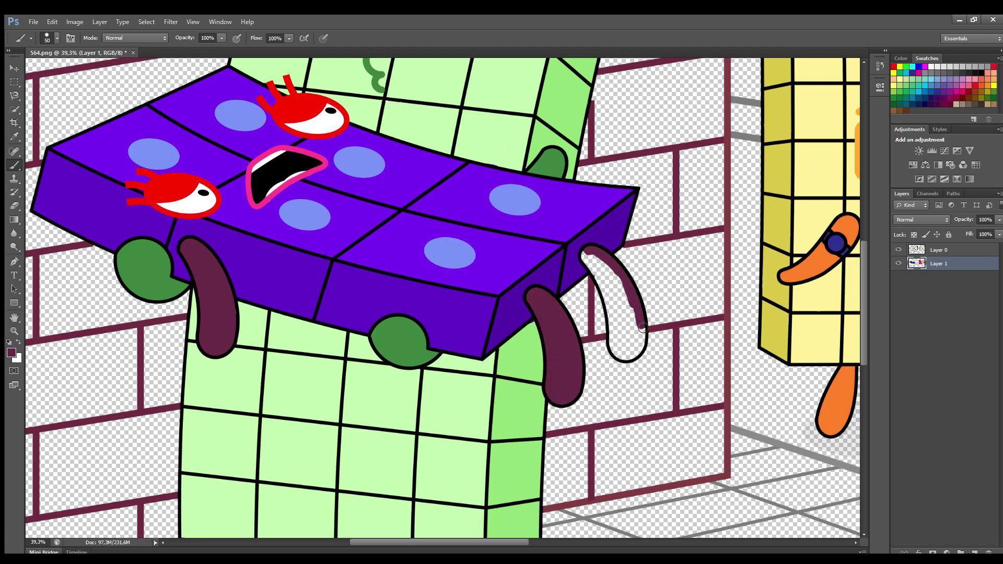
drag(596, 272, 629, 344)
Add a new layer beneath the character colour layer with the whole image in view.
key(ctrl+0)
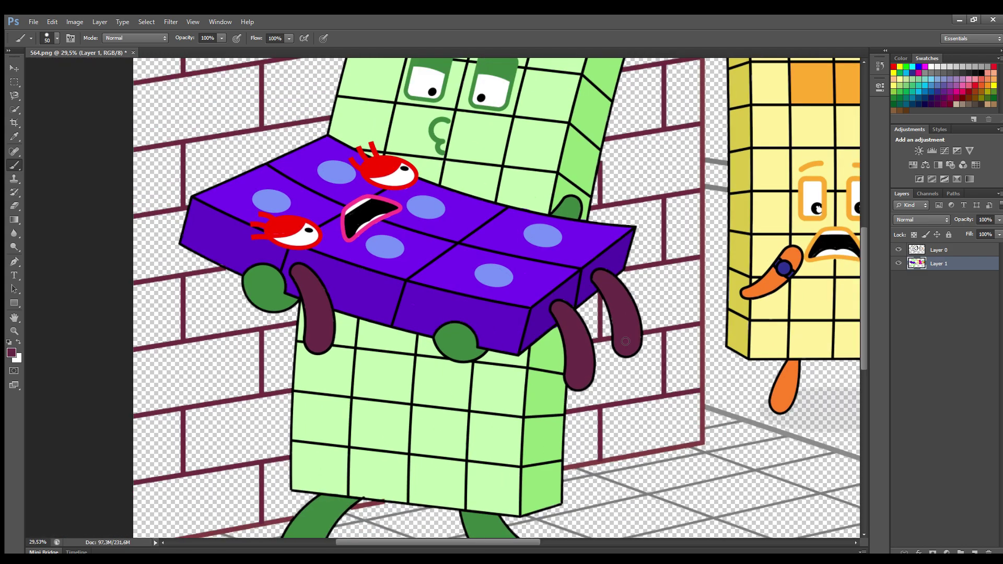
key(ctrl+shift+alt+n)
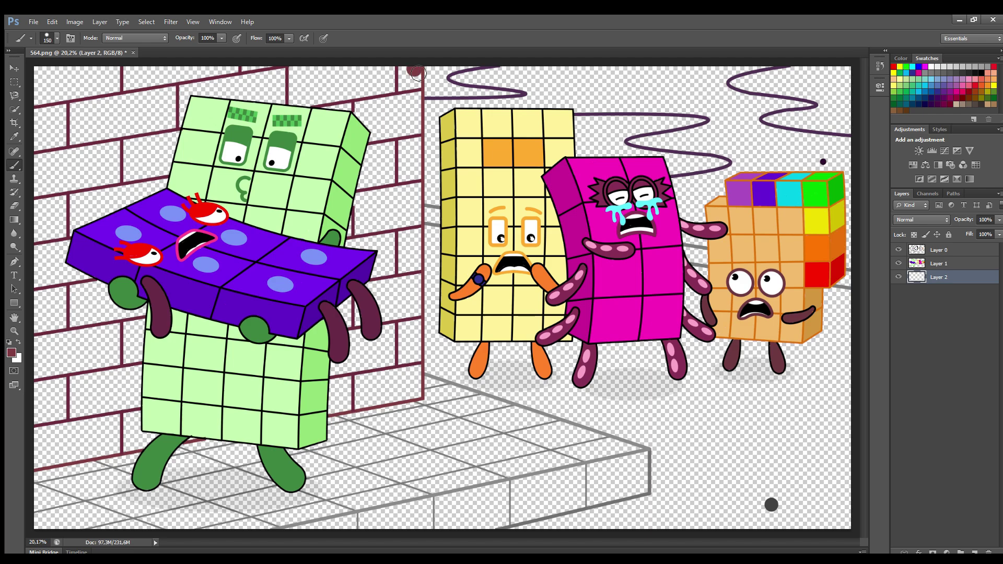
Fill the whole brick wall behind the green character with dark red, starting along its edges.
mouse_move(417, 73)
mouse_down()
mouse_move(417, 209)
mouse_move(406, 214)
mouse_move(423, 272)
mouse_move(418, 394)
mouse_move(329, 404)
mouse_up()
key(bracketleft)
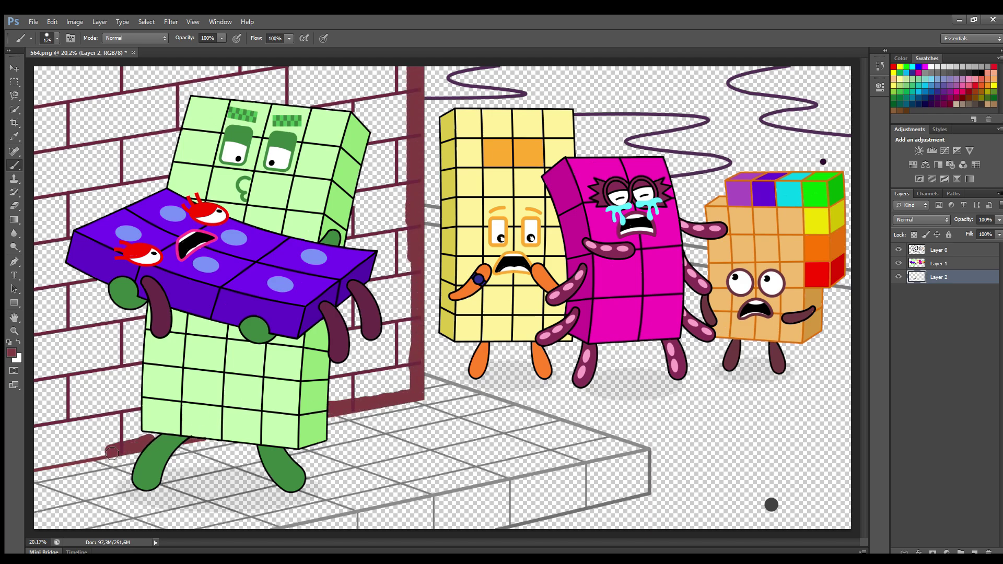
mouse_move(74, 460)
mouse_down()
mouse_move(36, 460)
mouse_move(366, 392)
mouse_move(411, 345)
mouse_move(387, 319)
mouse_move(397, 282)
mouse_move(362, 201)
mouse_move(282, 98)
mouse_move(172, 142)
mouse_move(126, 209)
mouse_move(109, 294)
mouse_move(134, 397)
mouse_move(52, 428)
mouse_move(105, 376)
mouse_move(60, 359)
mouse_move(123, 321)
mouse_move(53, 268)
mouse_move(41, 227)
mouse_move(87, 209)
mouse_move(45, 167)
mouse_move(151, 137)
mouse_move(44, 130)
mouse_move(74, 80)
mouse_move(261, 75)
mouse_move(399, 120)
mouse_move(376, 237)
mouse_move(391, 133)
mouse_move(256, 87)
mouse_move(57, 104)
mouse_move(175, 130)
mouse_move(246, 117)
mouse_up()
key(bracketright)
key(bracketright)
key(bracketright)
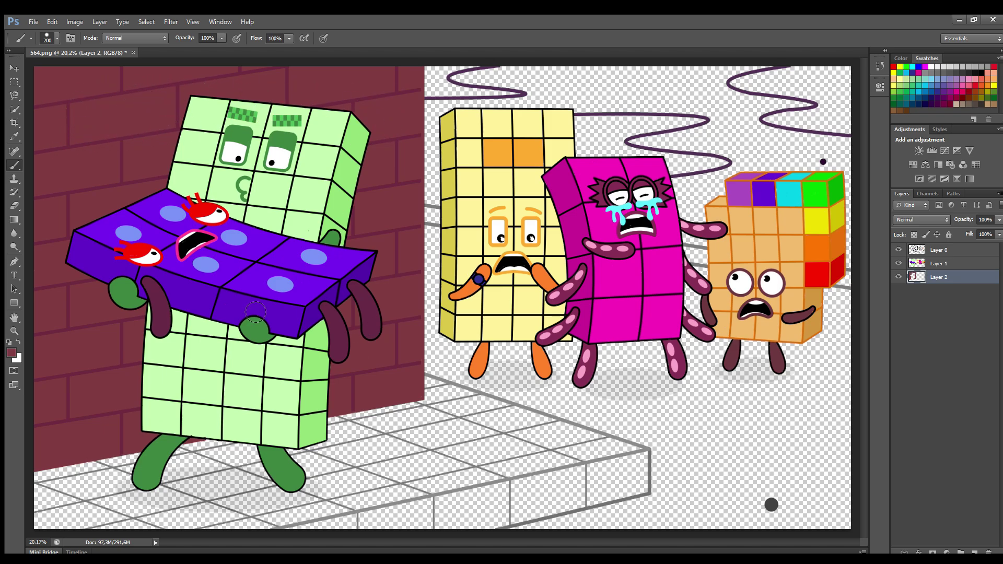
Fill the strip along the horizon and the tiled pavement's top surface with a sampled medium grey.
key(bracketleft)
key(bracketleft)
key(bracketleft)
key(bracketleft)
key(bracketleft)
alt+click(430, 213)
mouse_move(429, 375)
mouse_down()
mouse_move(429, 398)
mouse_move(397, 409)
mouse_up()
key(bracketright)
key(bracketright)
mouse_move(290, 450)
mouse_down()
mouse_move(305, 491)
mouse_move(257, 451)
mouse_move(197, 447)
mouse_move(133, 484)
mouse_move(140, 460)
mouse_move(38, 482)
mouse_move(40, 500)
mouse_move(51, 529)
mouse_move(101, 492)
mouse_move(171, 467)
mouse_move(194, 476)
mouse_move(302, 456)
mouse_move(445, 416)
mouse_move(347, 438)
mouse_move(448, 390)
mouse_move(547, 423)
mouse_up()
key(bracketright)
key(bracketright)
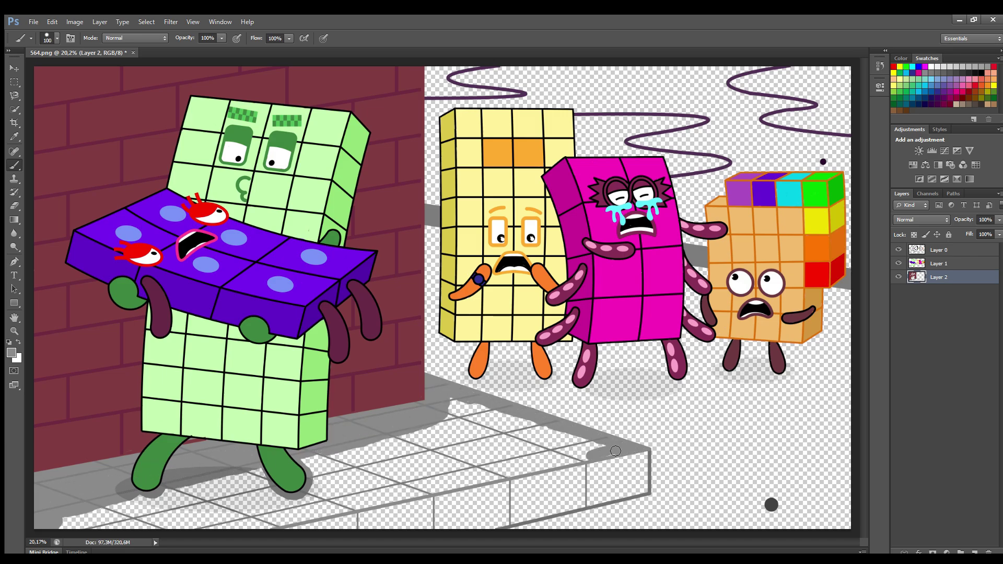
mouse_move(595, 457)
mouse_down()
mouse_move(304, 520)
mouse_move(175, 536)
mouse_move(74, 525)
mouse_move(487, 415)
mouse_move(504, 422)
mouse_move(318, 482)
mouse_move(499, 433)
mouse_move(580, 438)
mouse_move(189, 523)
mouse_move(198, 502)
mouse_move(299, 487)
mouse_up()
Fill the pavement's front side face with a darker grey up to its corner edge.
key(bracketleft)
key(bracketleft)
key(bracketleft)
mouse_move(647, 452)
mouse_down()
mouse_move(292, 527)
mouse_move(449, 527)
mouse_move(551, 513)
mouse_move(633, 491)
mouse_move(376, 522)
mouse_move(632, 477)
mouse_move(470, 517)
mouse_up()
key(bracketright)
Sample the purple of the cloud outlines and fill all the clouds in the sky with it.
key(i)
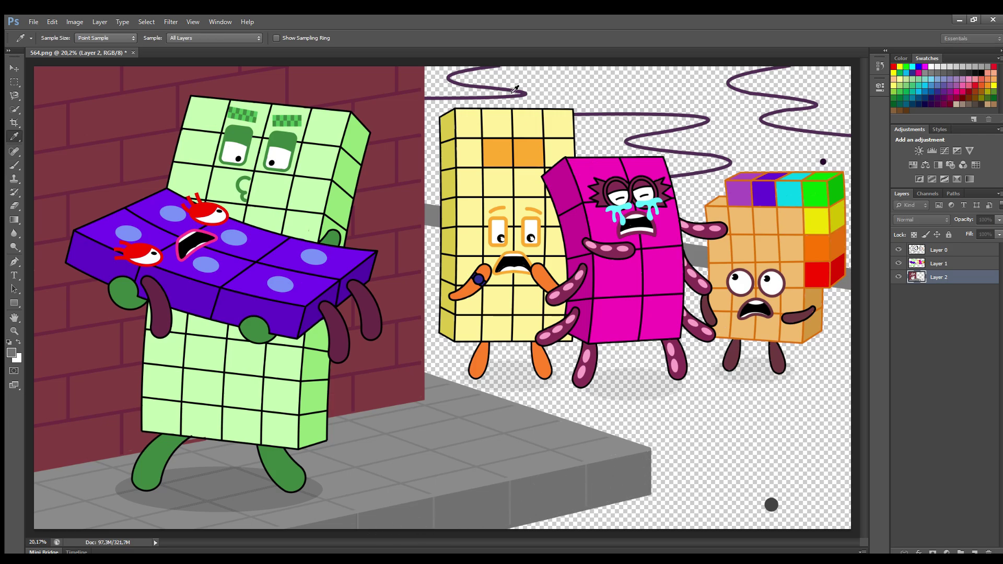
click(512, 93)
key(b)
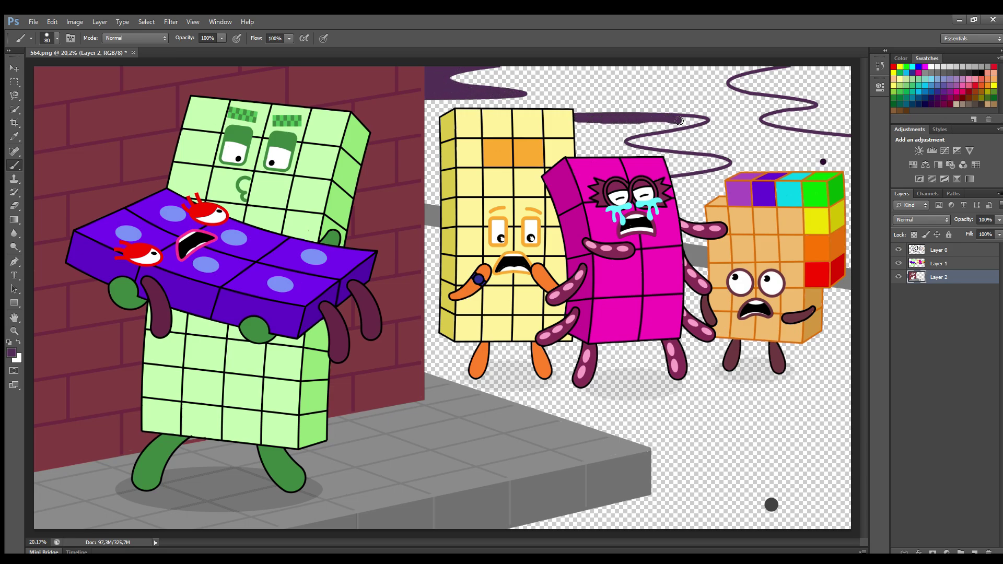
drag(665, 126, 573, 126)
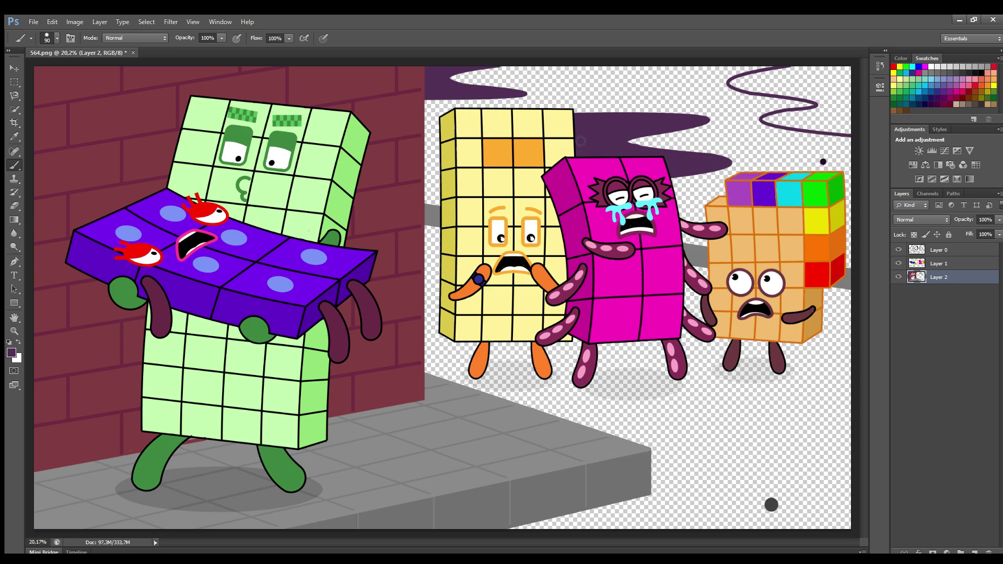
drag(738, 83, 847, 68)
drag(845, 132, 785, 117)
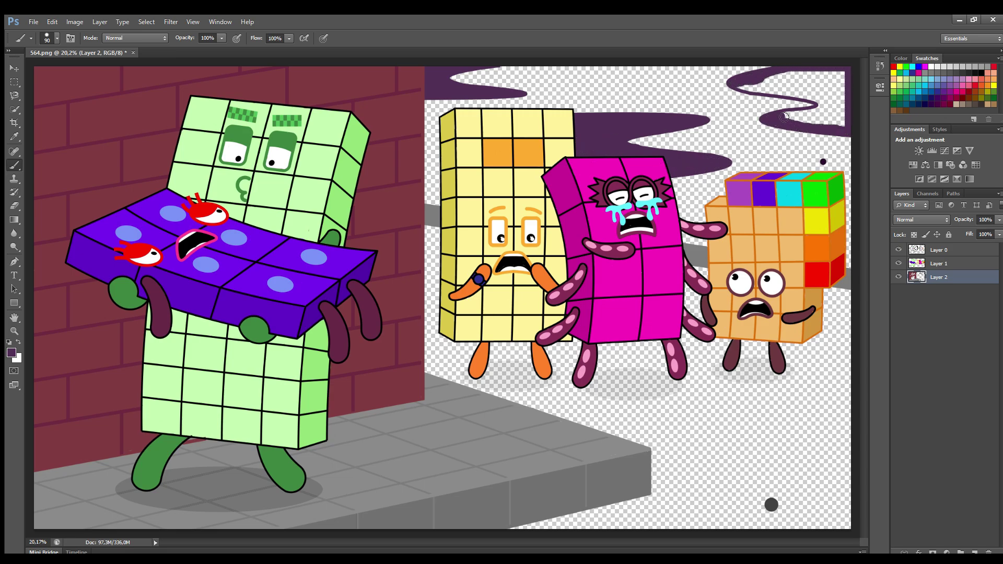
key(])
mouse_move(741, 86)
mouse_down()
mouse_move(790, 77)
mouse_move(843, 104)
mouse_move(801, 94)
mouse_up()
Add a new layer beneath the background layer and fill the road behind the characters with dark grey.
click(974, 552)
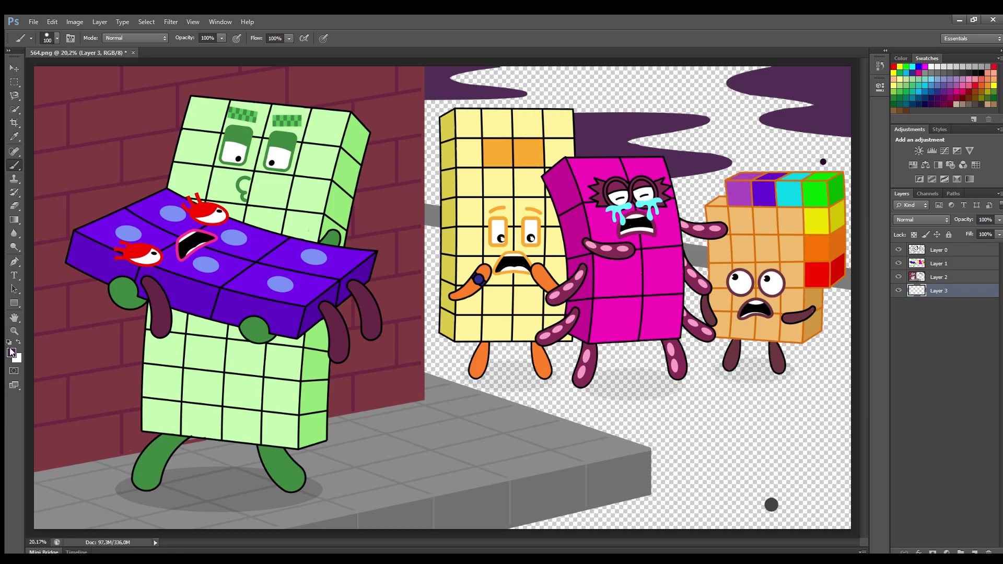
click(984, 67)
key(])
key(])
key(])
key(])
mouse_move(438, 229)
mouse_down()
mouse_move(442, 379)
mouse_move(649, 447)
mouse_move(522, 540)
mouse_move(846, 522)
mouse_move(835, 497)
mouse_move(679, 454)
mouse_move(758, 418)
mouse_move(720, 391)
mouse_move(453, 359)
mouse_move(679, 350)
mouse_move(825, 303)
mouse_move(732, 405)
mouse_move(710, 361)
mouse_move(831, 350)
mouse_move(652, 376)
mouse_up()
Fill the night sky behind the clouds with very dark purple and dot it with glowing pale yellow stars.
key(])
key(i)
click(433, 84)
key(b)
mouse_move(433, 104)
mouse_down()
mouse_move(449, 126)
mouse_move(522, 99)
mouse_move(626, 83)
mouse_move(689, 107)
mouse_move(637, 121)
mouse_move(695, 146)
mouse_move(689, 204)
mouse_move(800, 184)
mouse_move(831, 148)
mouse_move(779, 225)
mouse_up()
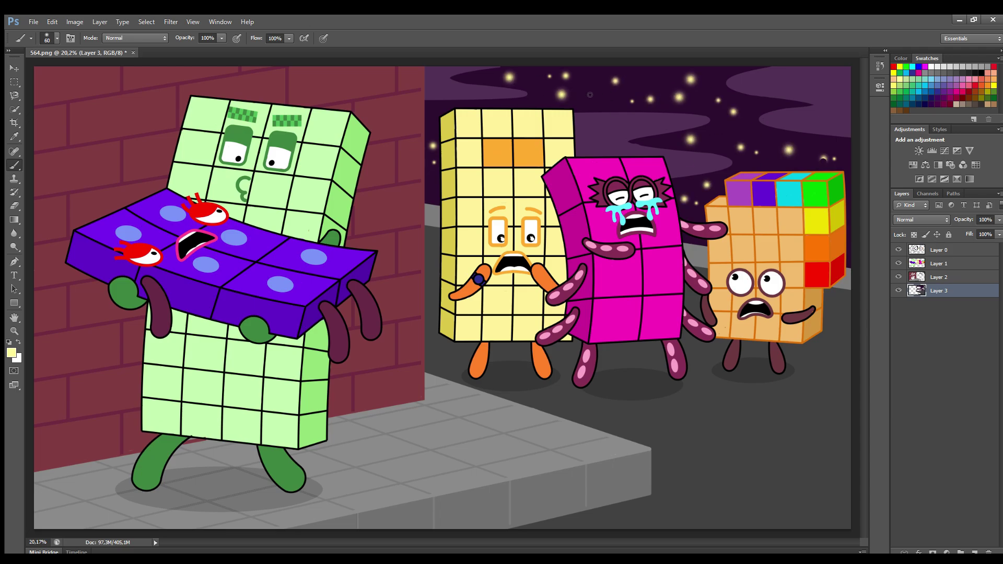
Activate the Eraser on the line art layer and leave no layer selected.
click(946, 251)
key(e)
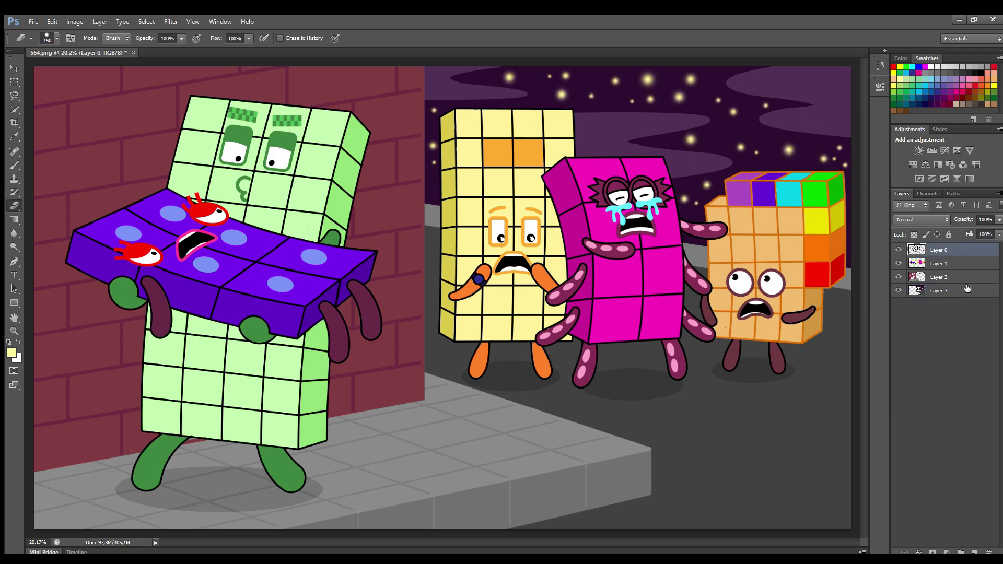
click(966, 310)
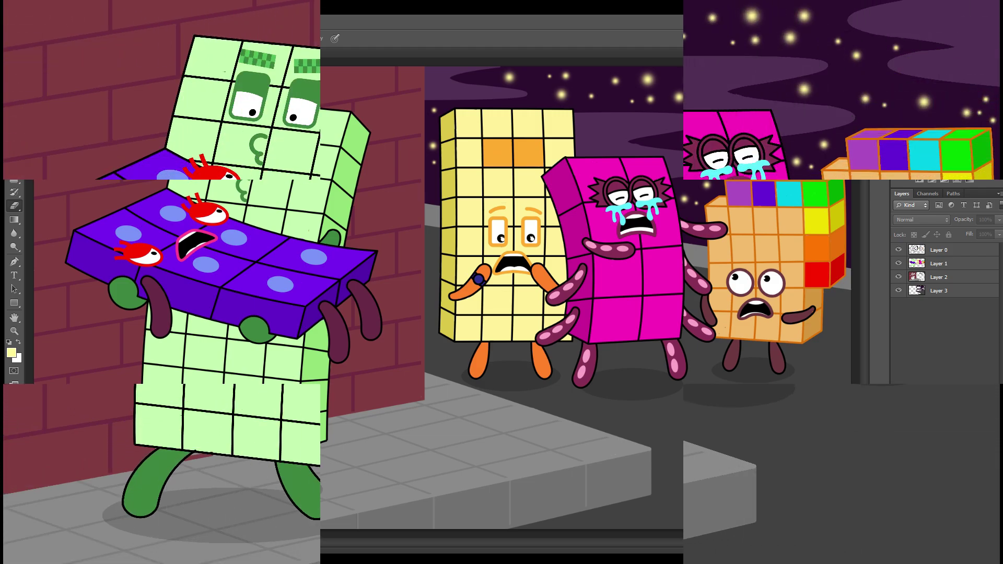